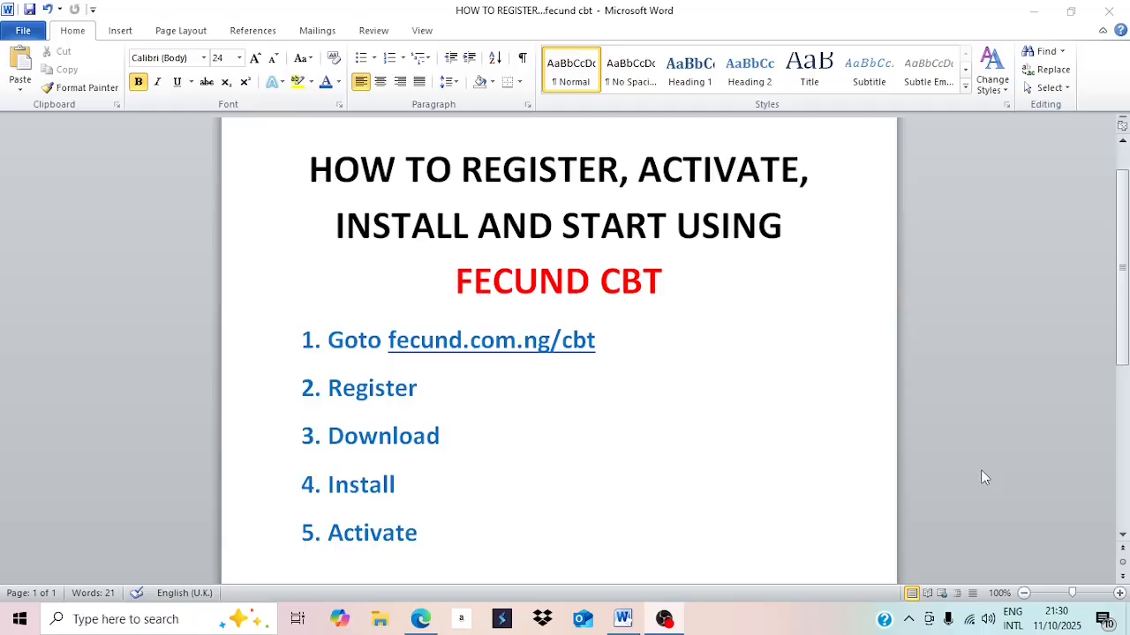
After reviewing the five Fecund CBT setup steps in Word, switch to the Edge browser.
left_click(420, 620)
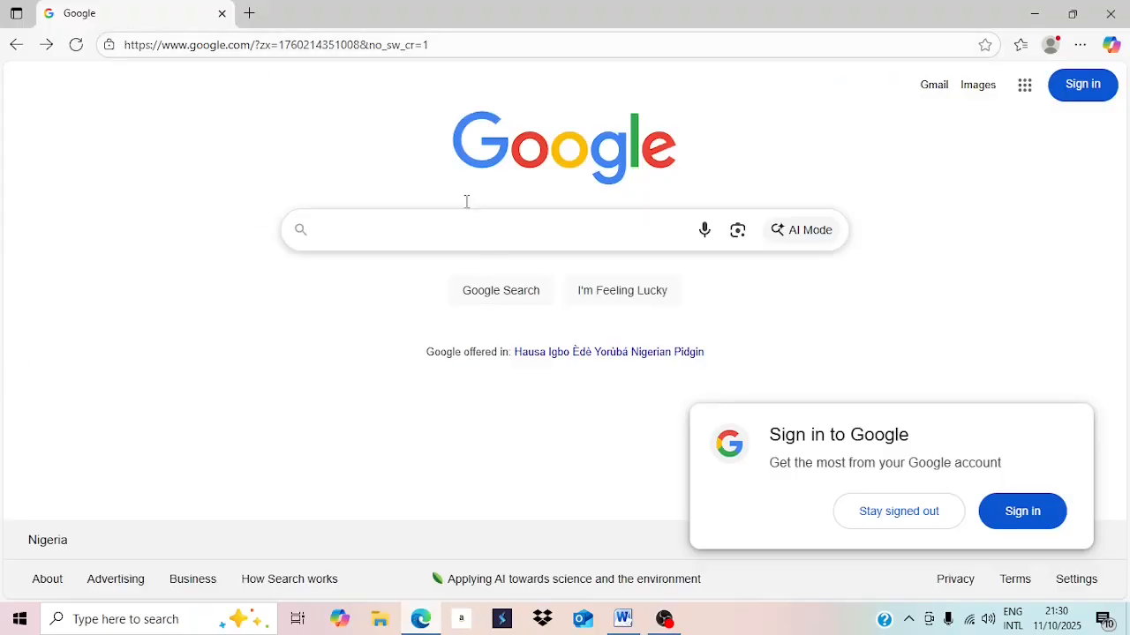
Go to fecund.com.ng/cbt in the Edge address bar.
left_click(358, 44)
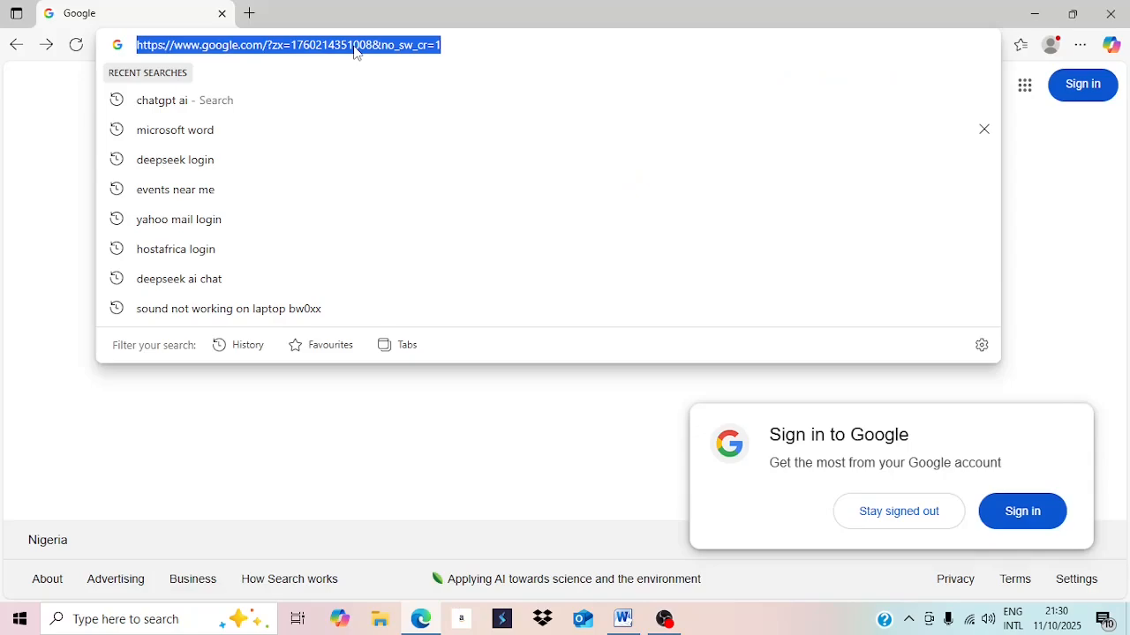
type("fecund.com.ng/cbt/")
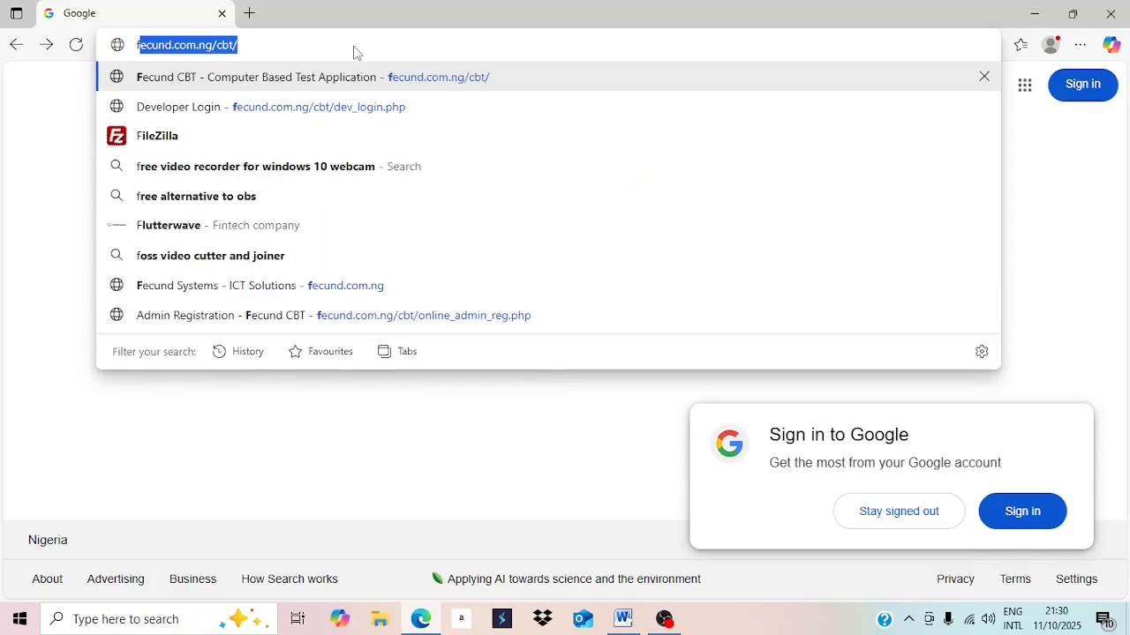
key("Return")
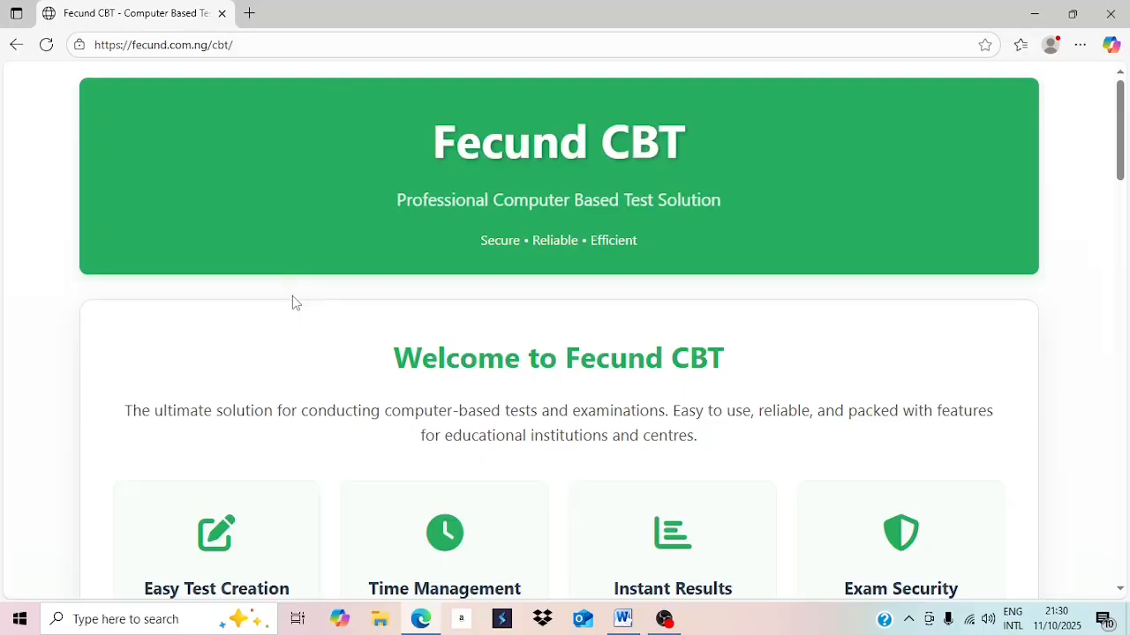
Scroll down the homepage to the Windows installer download, Register Account and Make Payment cards.
scroll(292, 296, "down", 2)
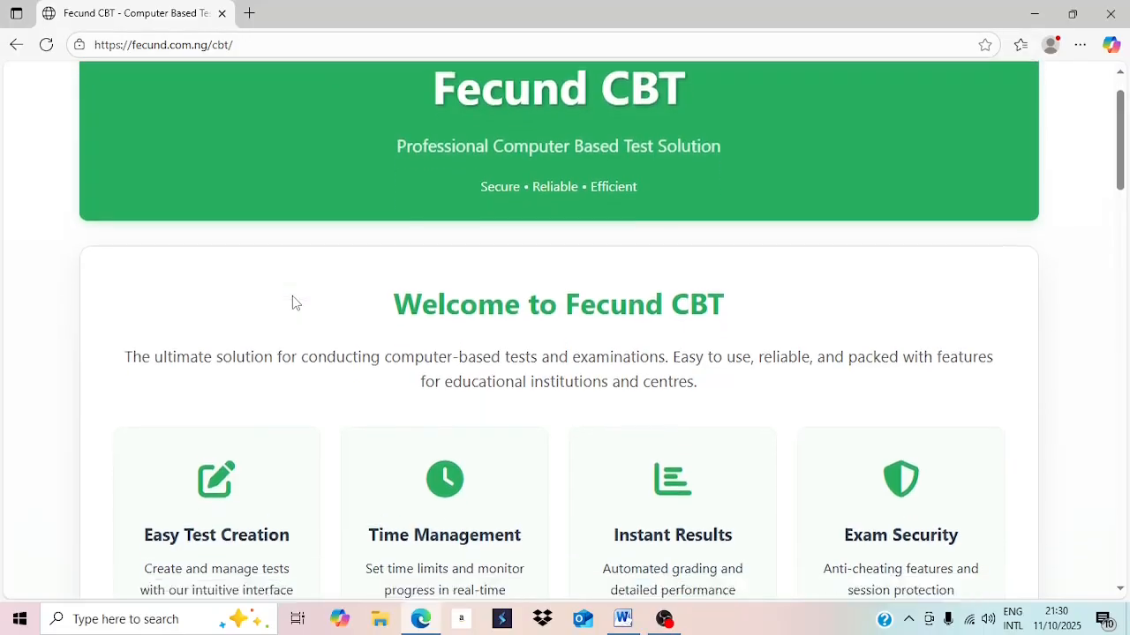
scroll(292, 303, "down", 4)
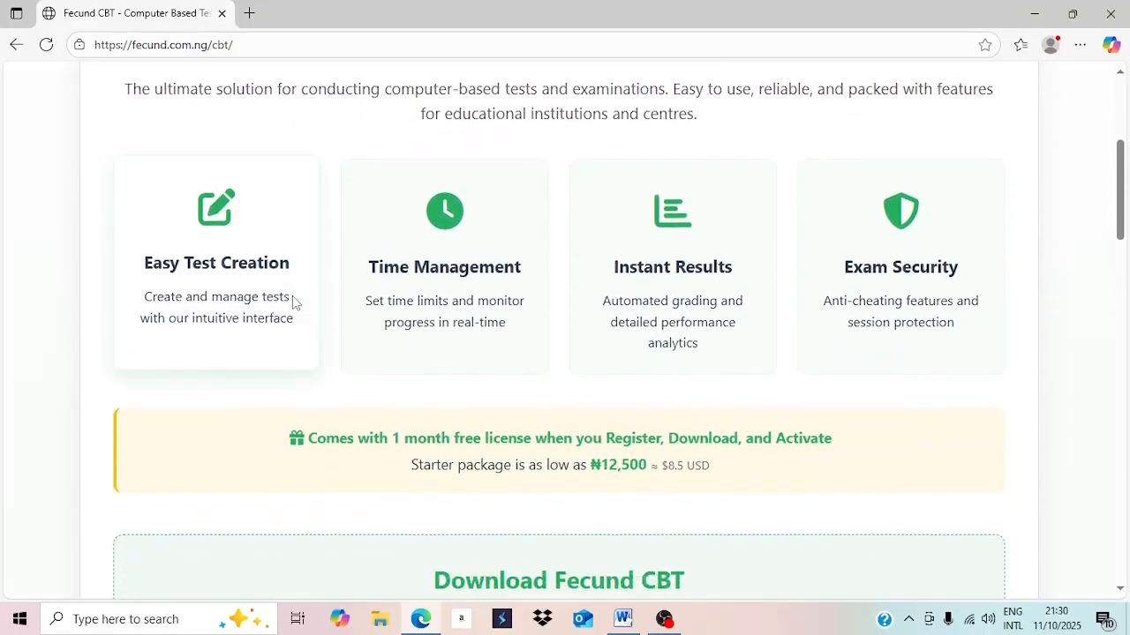
scroll(292, 302, "down", 3)
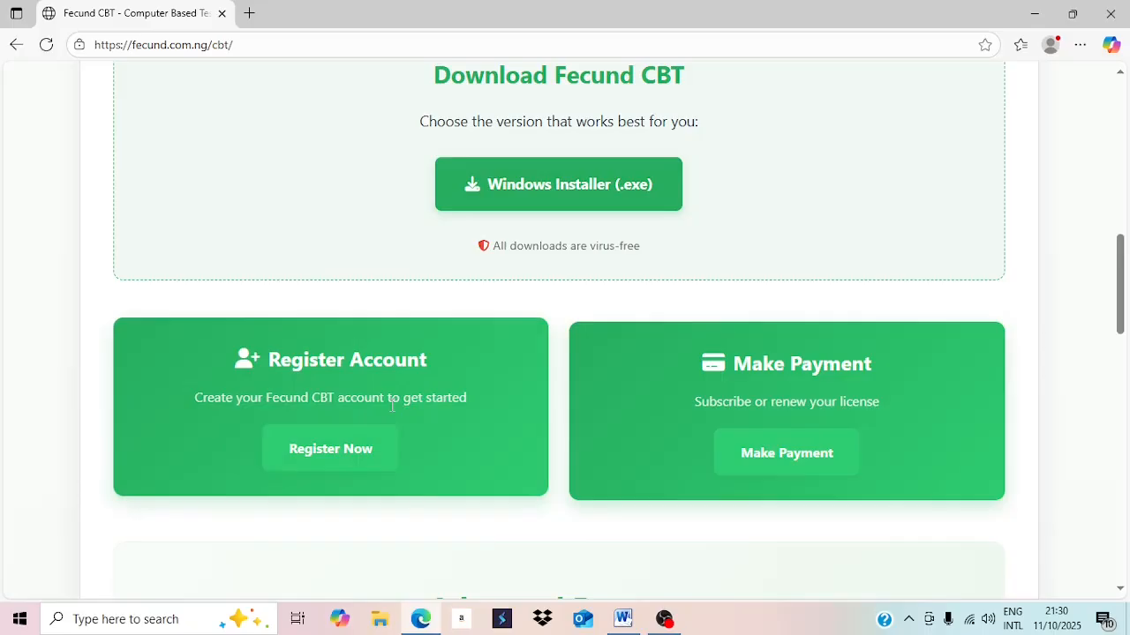
Open Register Now and enter 'Godsway School' as the Full Name.
left_click(345, 452)
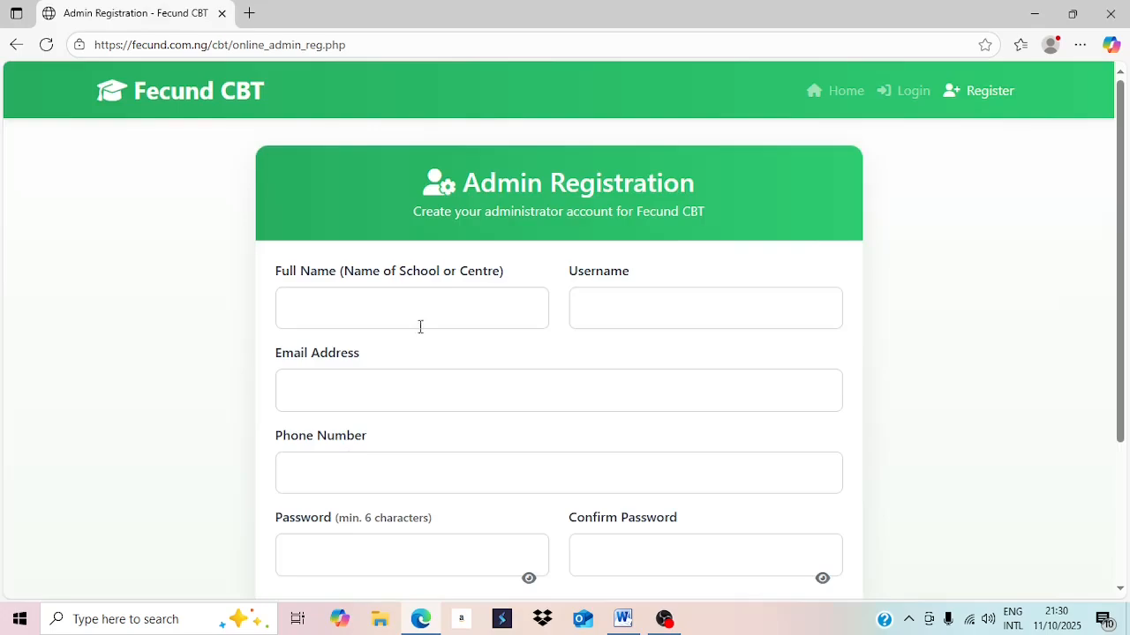
left_click(446, 300)
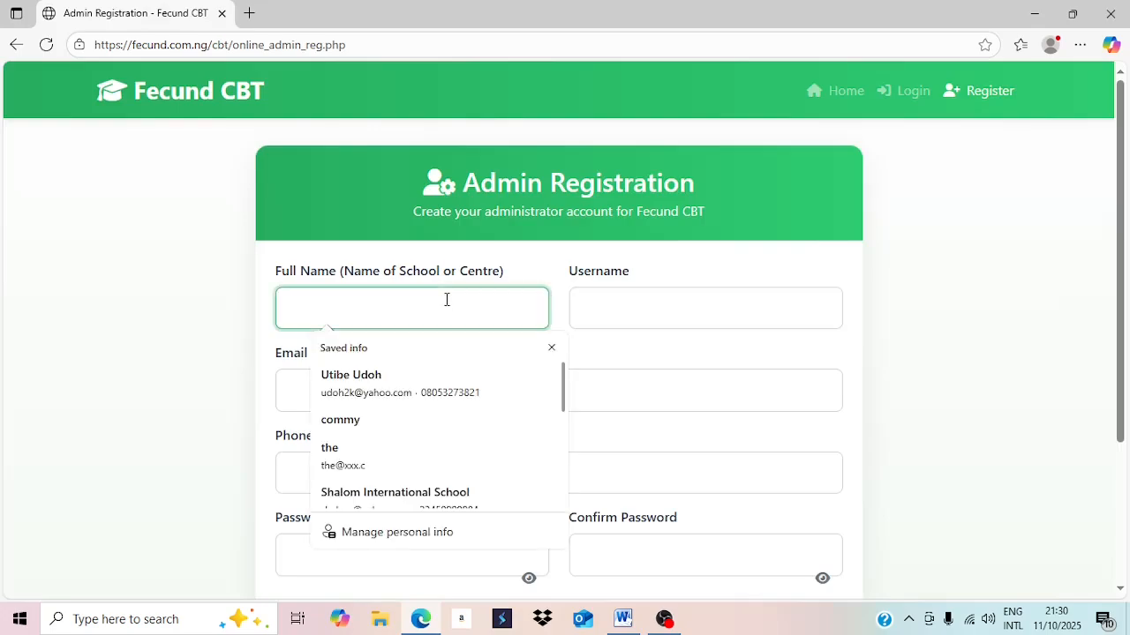
left_click(446, 300)
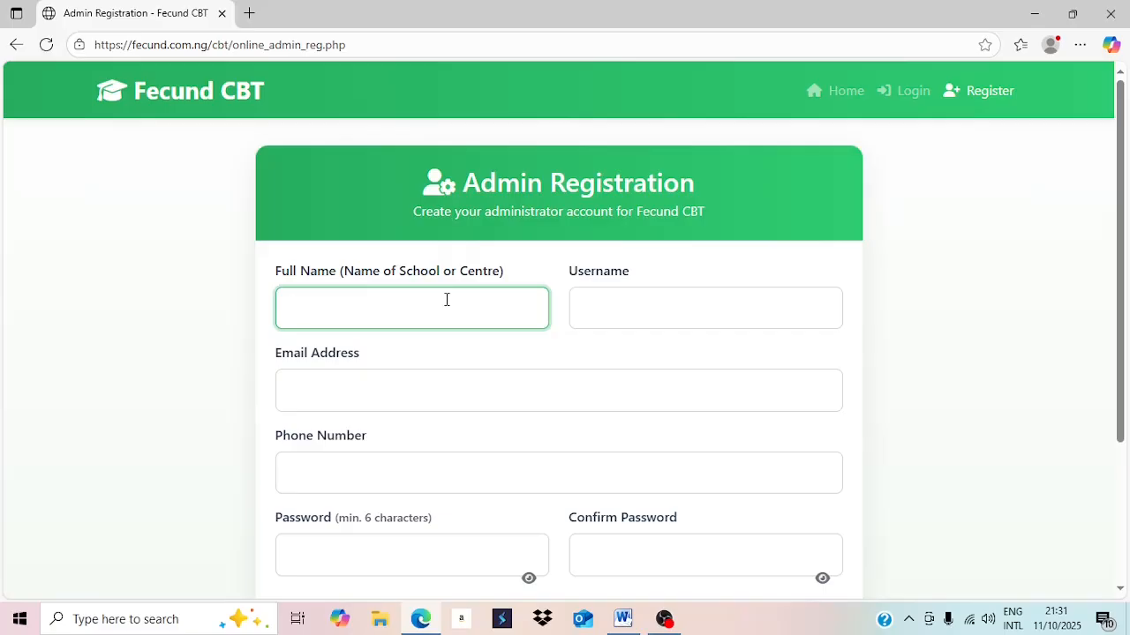
type("Godsway School")
Enter the admin username in the Username field, dismissing autofill suggestions.
left_click(683, 298)
left_click(684, 299)
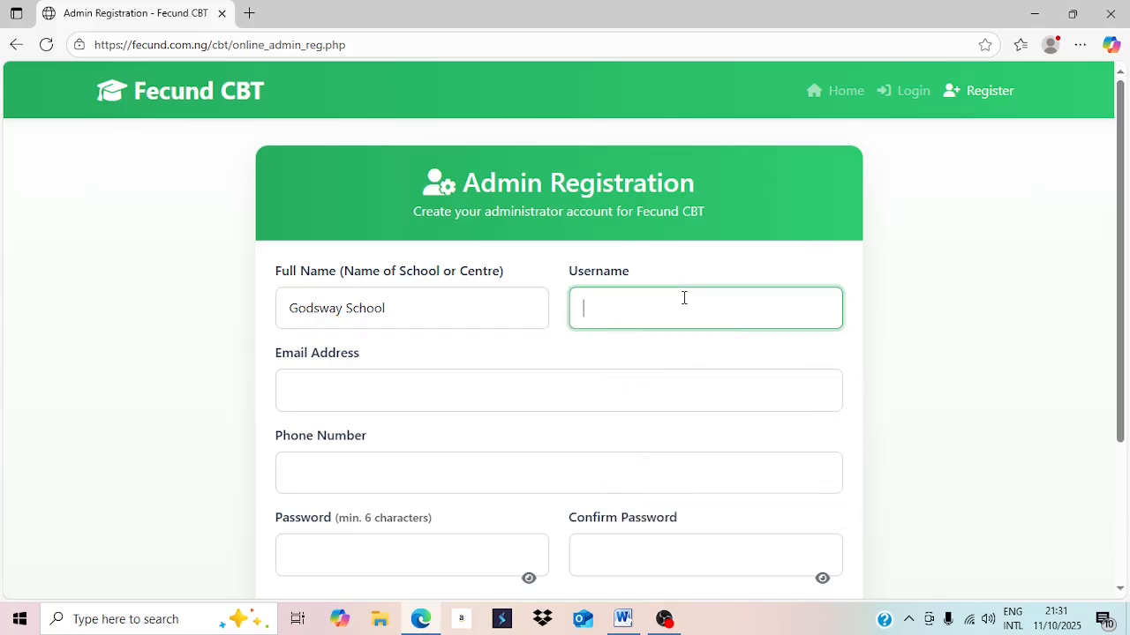
type("gods")
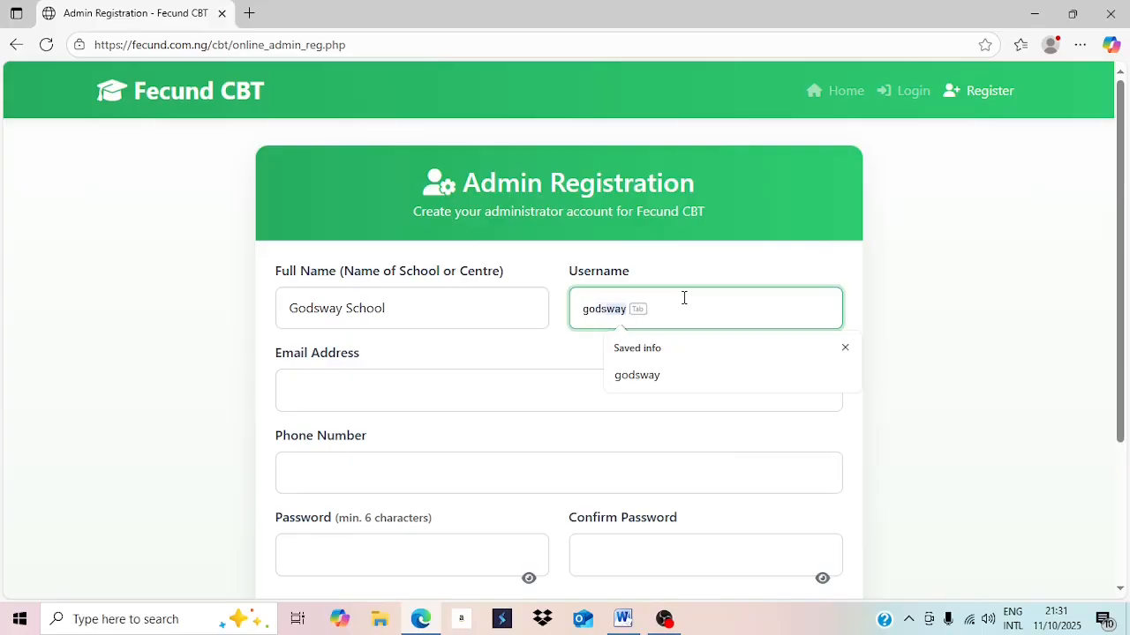
type("way")
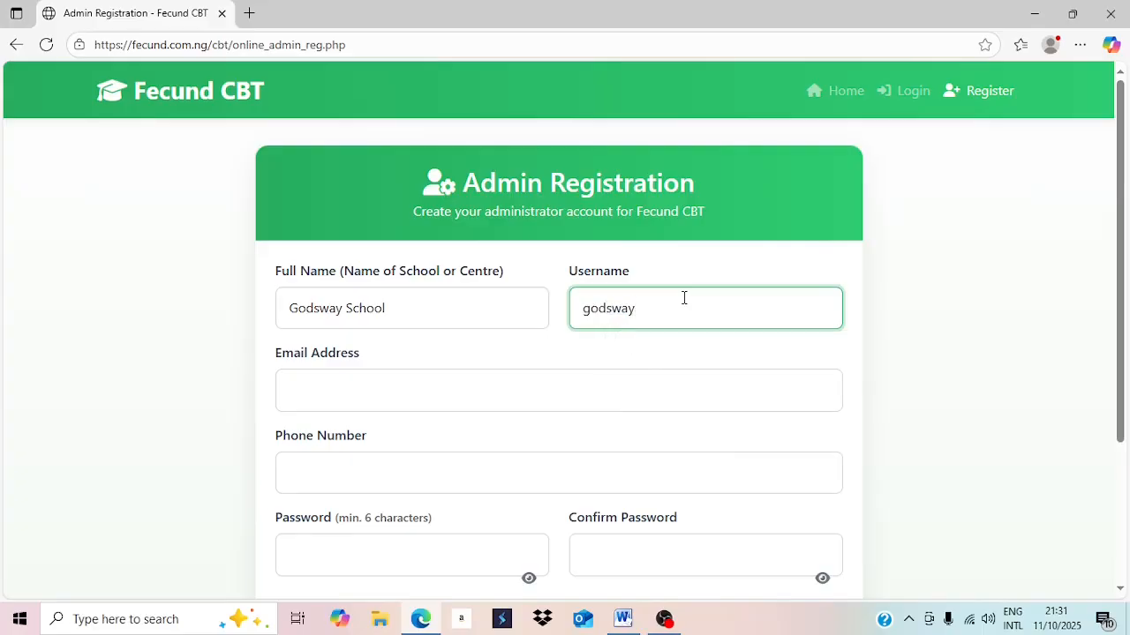
Fill in the school's e-mail in Email Address and its number in Phone Number.
left_click(483, 388)
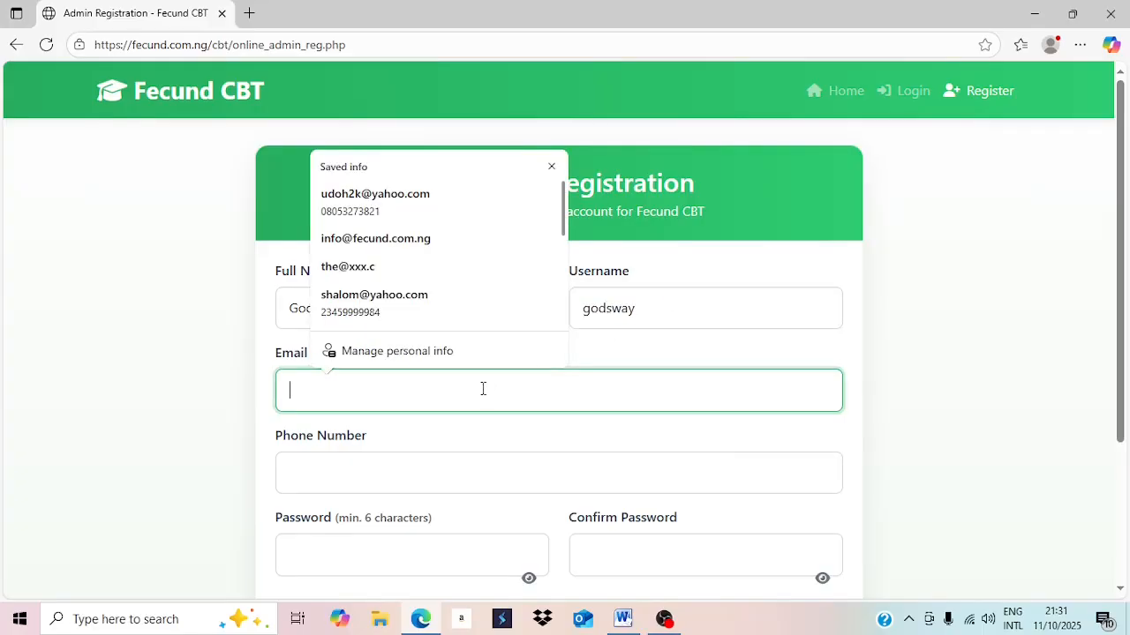
key("Escape")
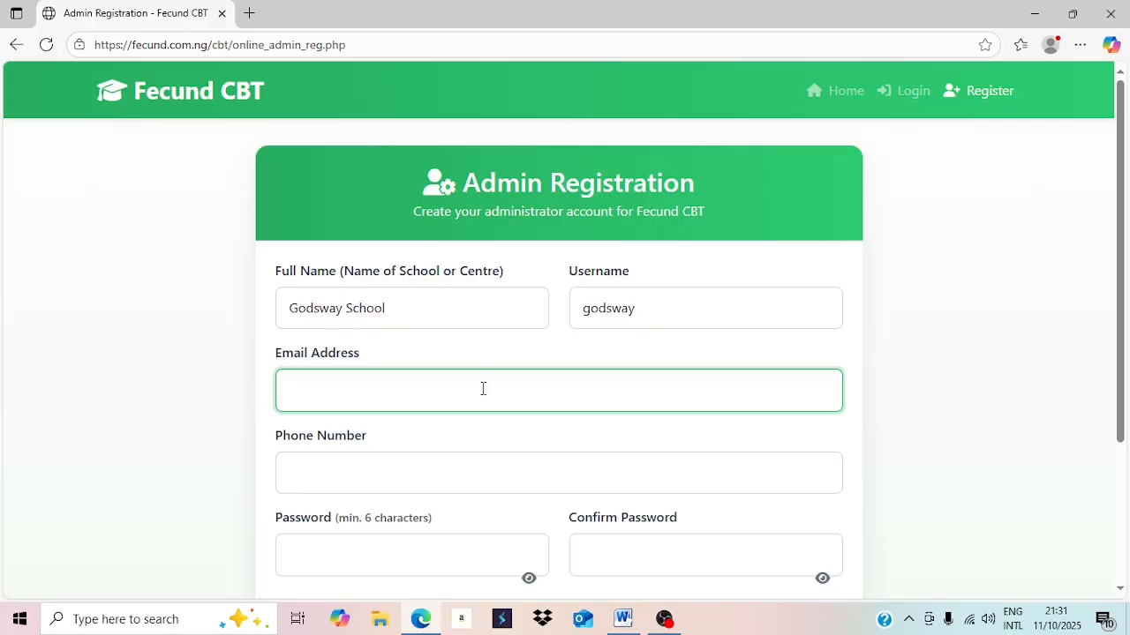
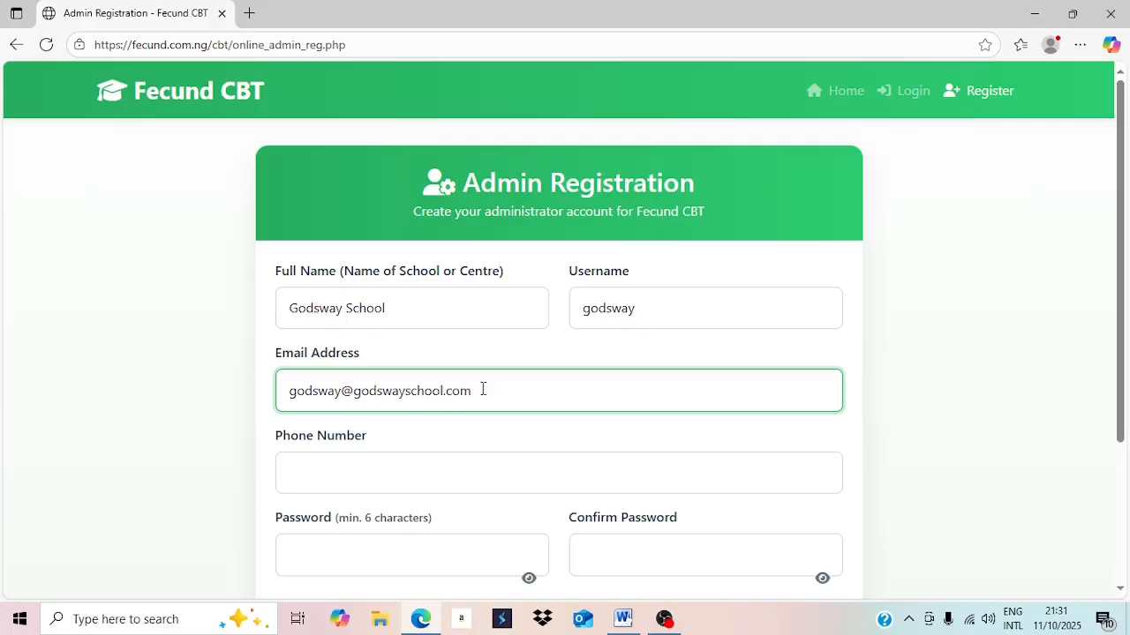
left_click(377, 469)
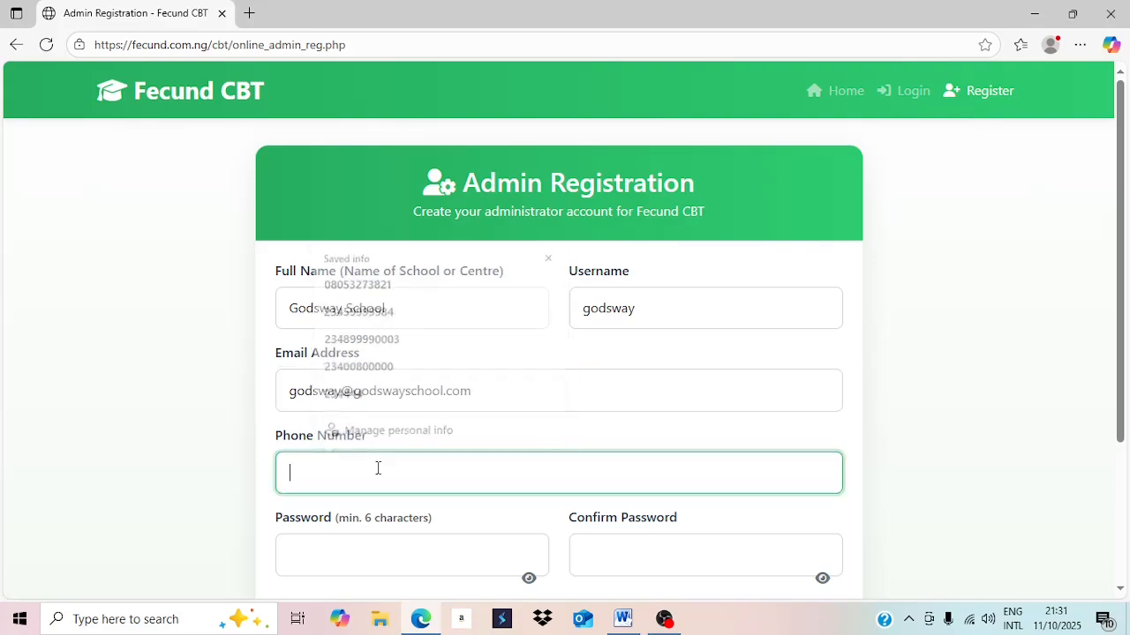
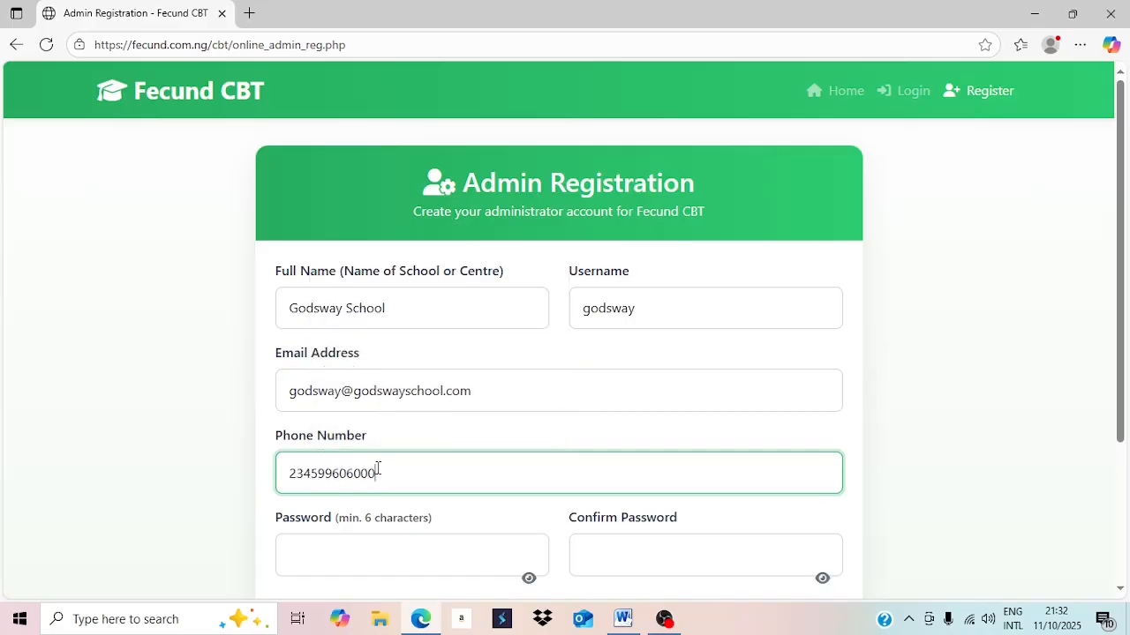
Enter the account password in Password and Confirm Password, then scroll down to Register.
left_click(373, 566)
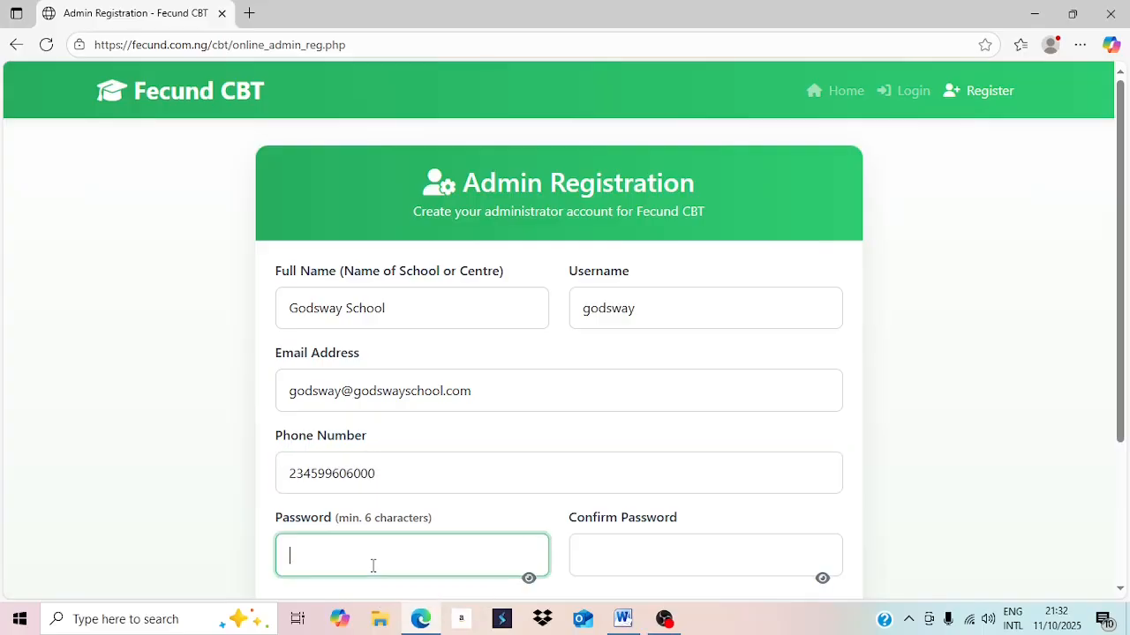
left_click(600, 565)
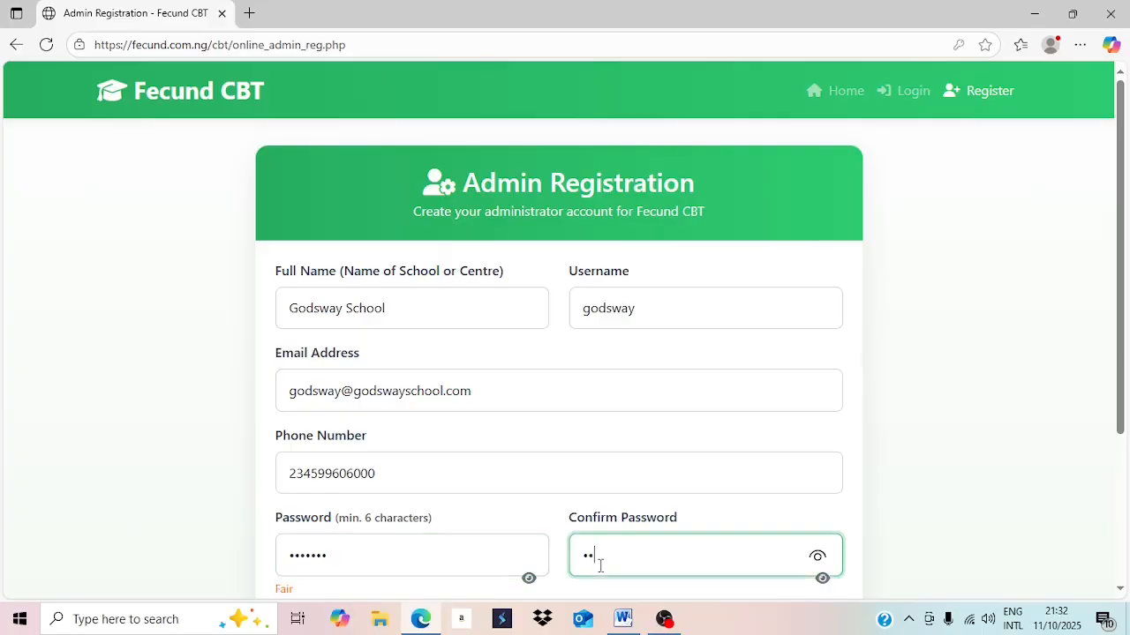
left_click(1120, 588)
left_click(1120, 588)
left_click(1120, 589)
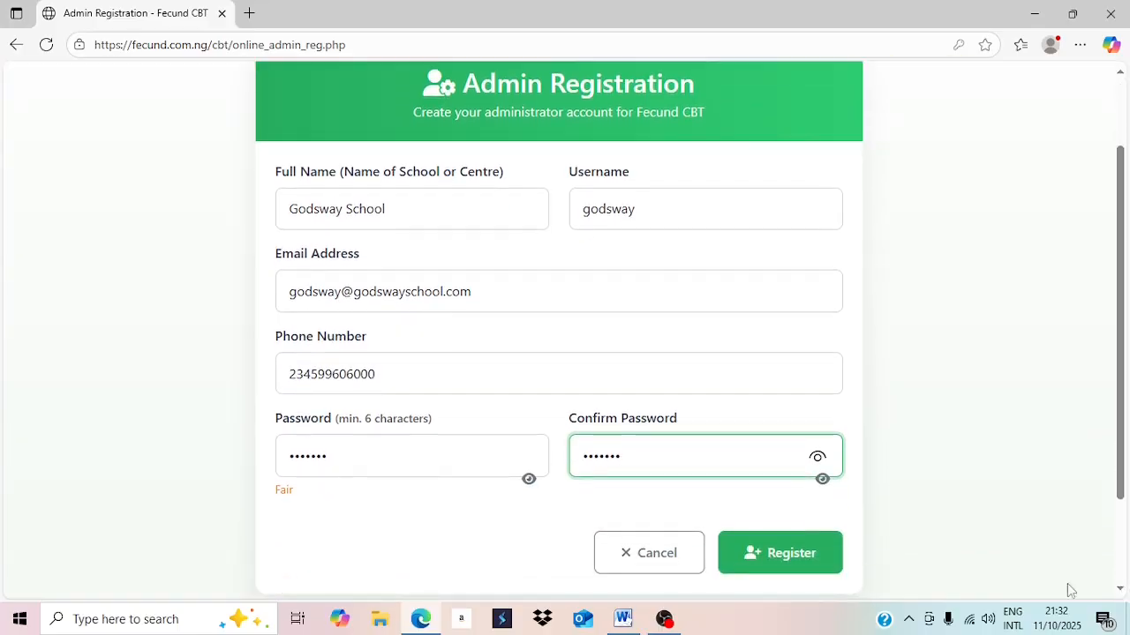
Submit the registration, decline Edge's save-password prompt, and start the Windows installer download.
left_click(805, 570)
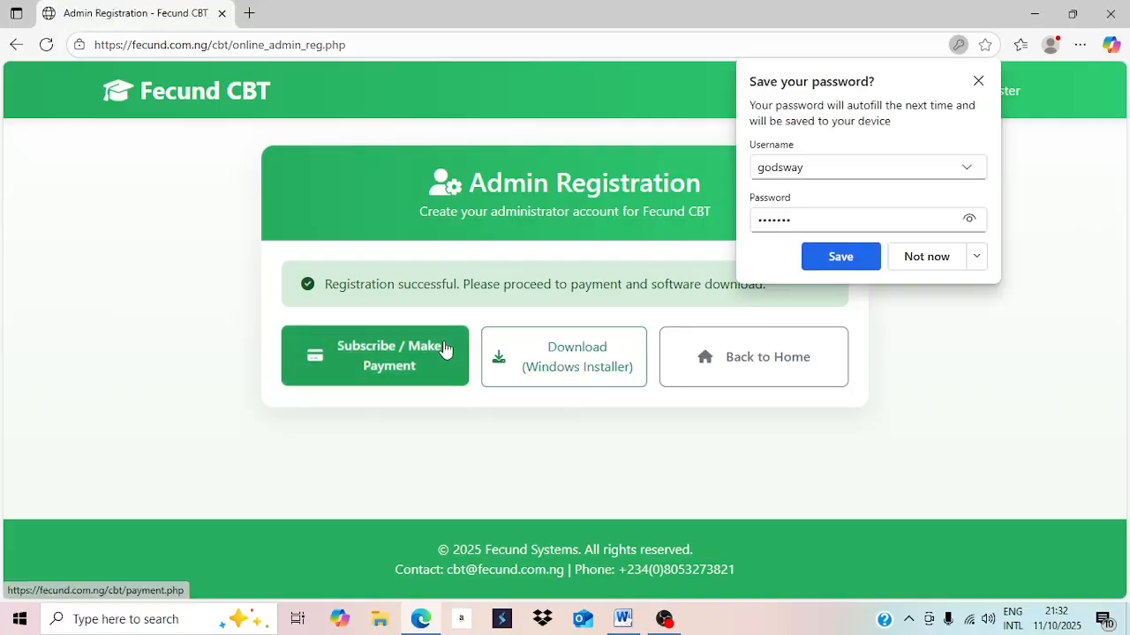
left_click(927, 263)
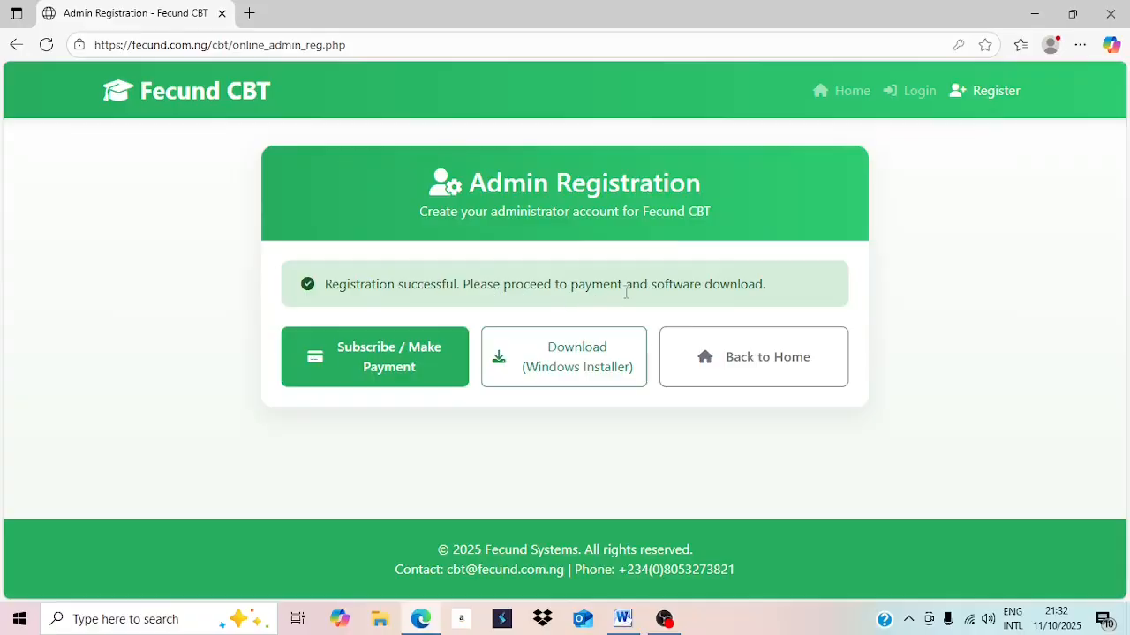
left_click(590, 364)
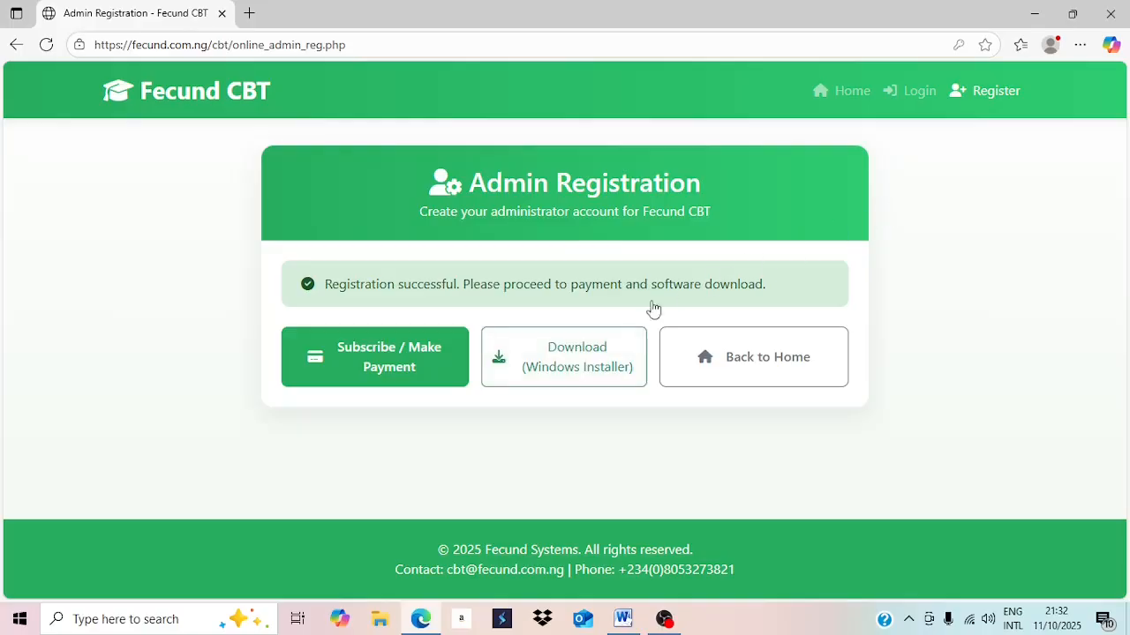
Restart the Windows installer download, then pause and cancel it from the Downloads flyout.
left_click(577, 349)
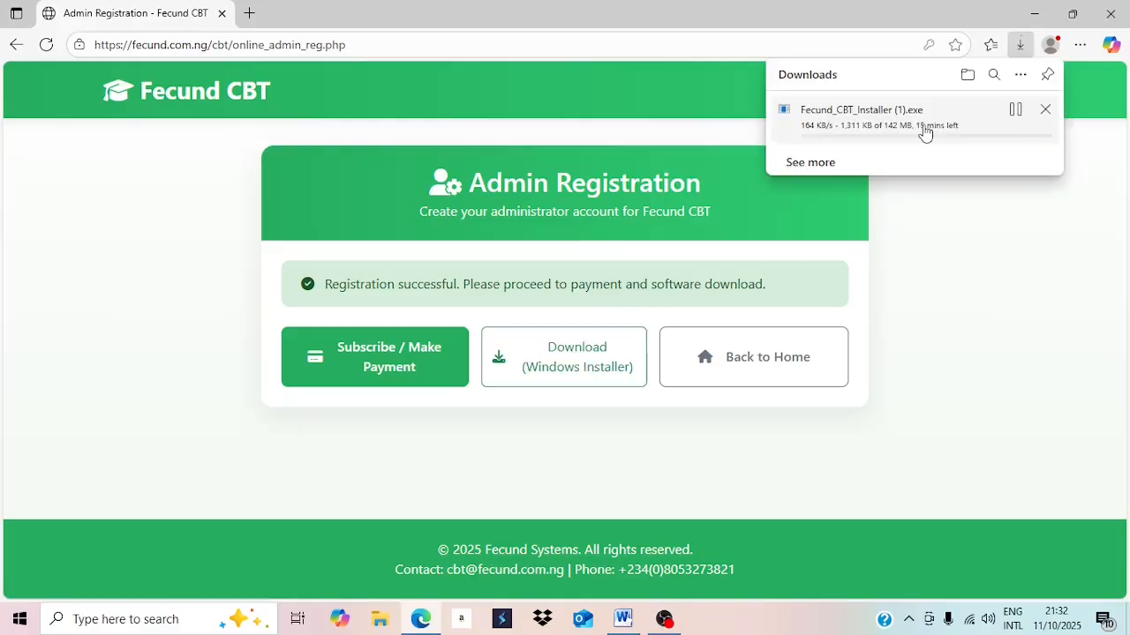
left_click(1015, 111)
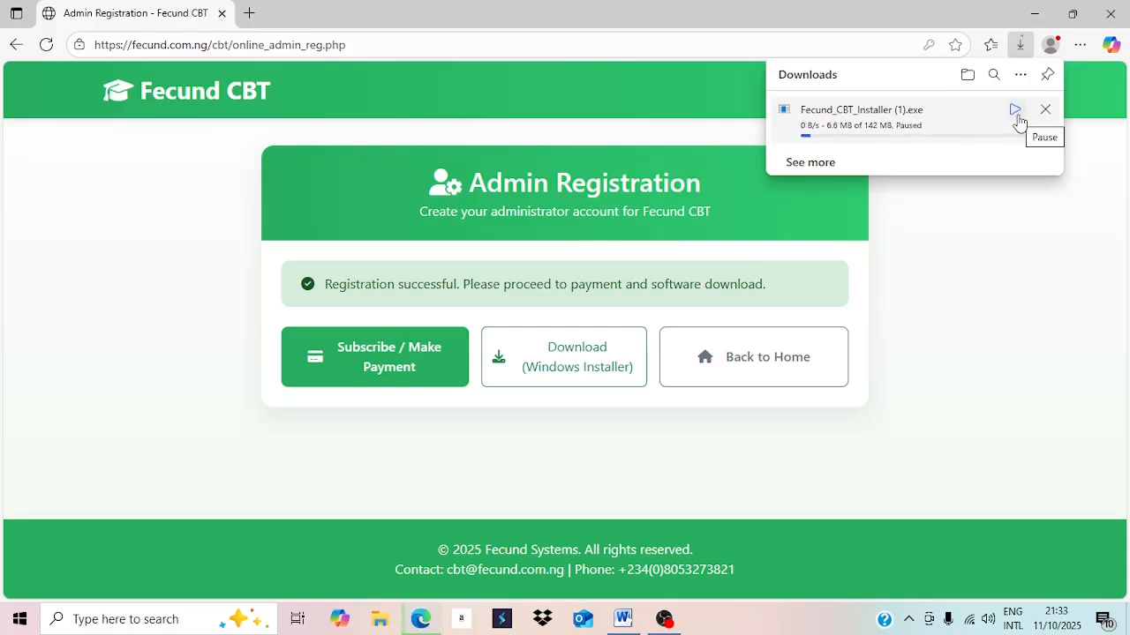
left_click(1045, 111)
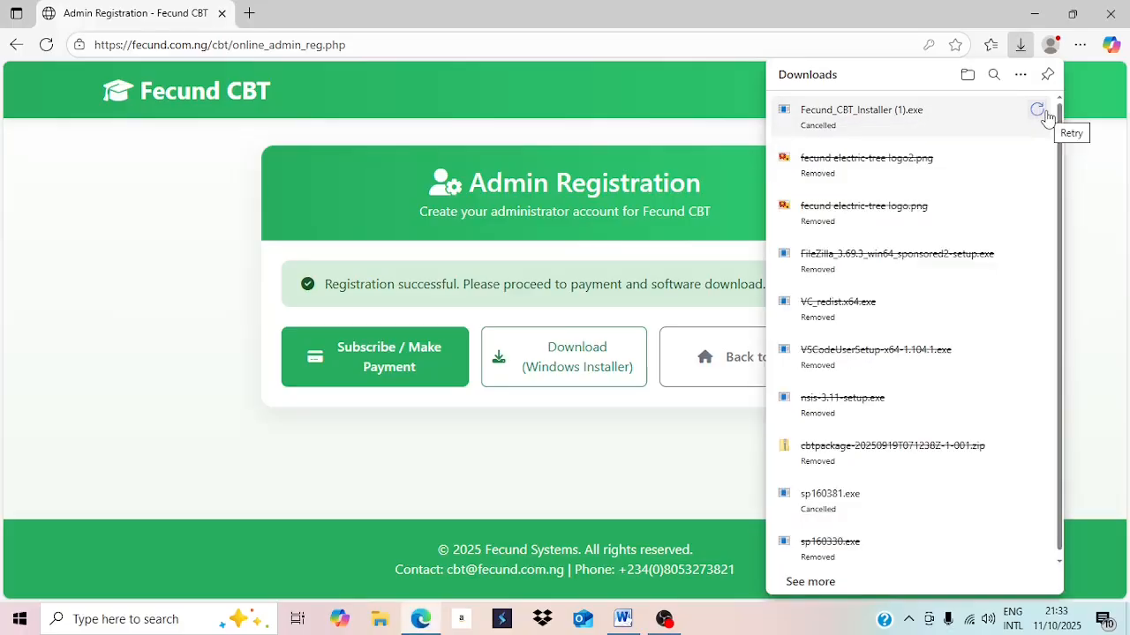
left_click(743, 140)
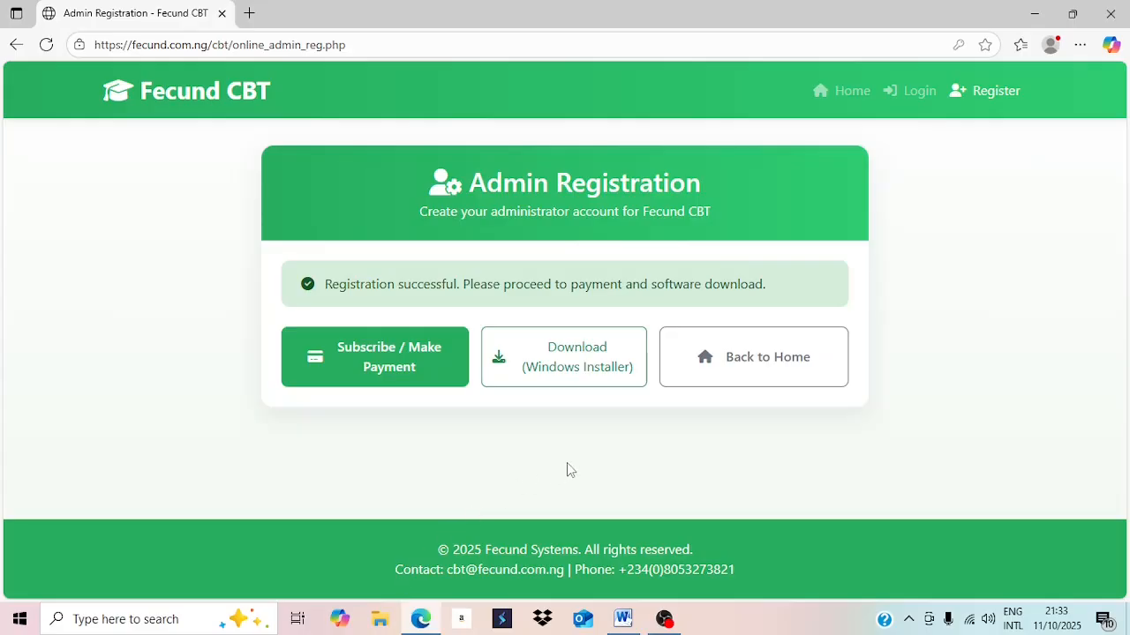
left_click(385, 622)
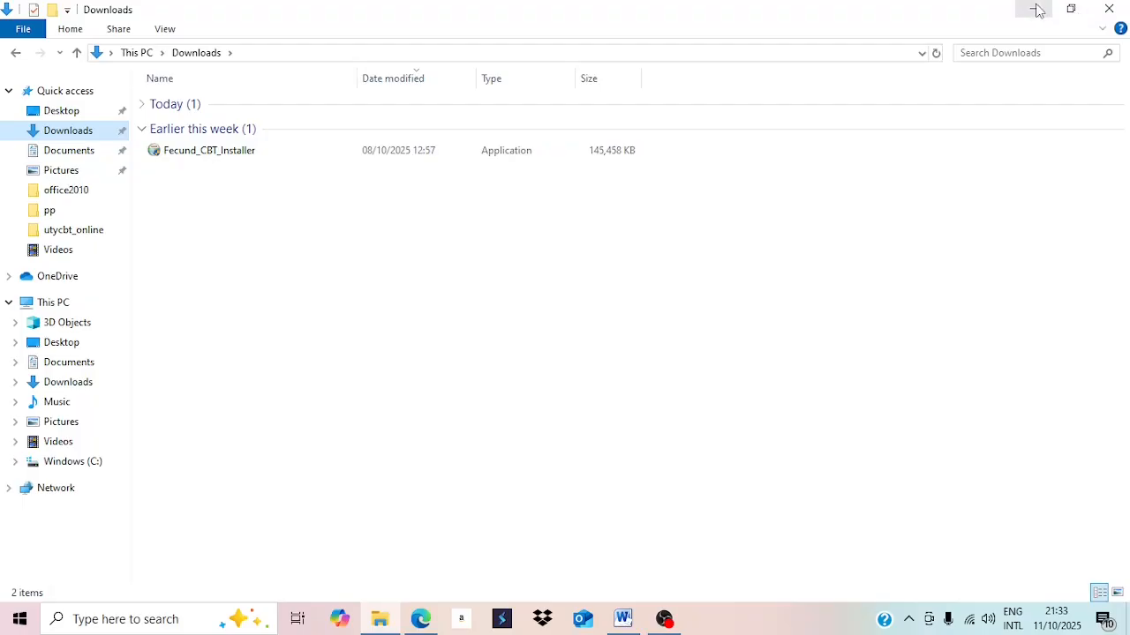
left_click(1105, 8)
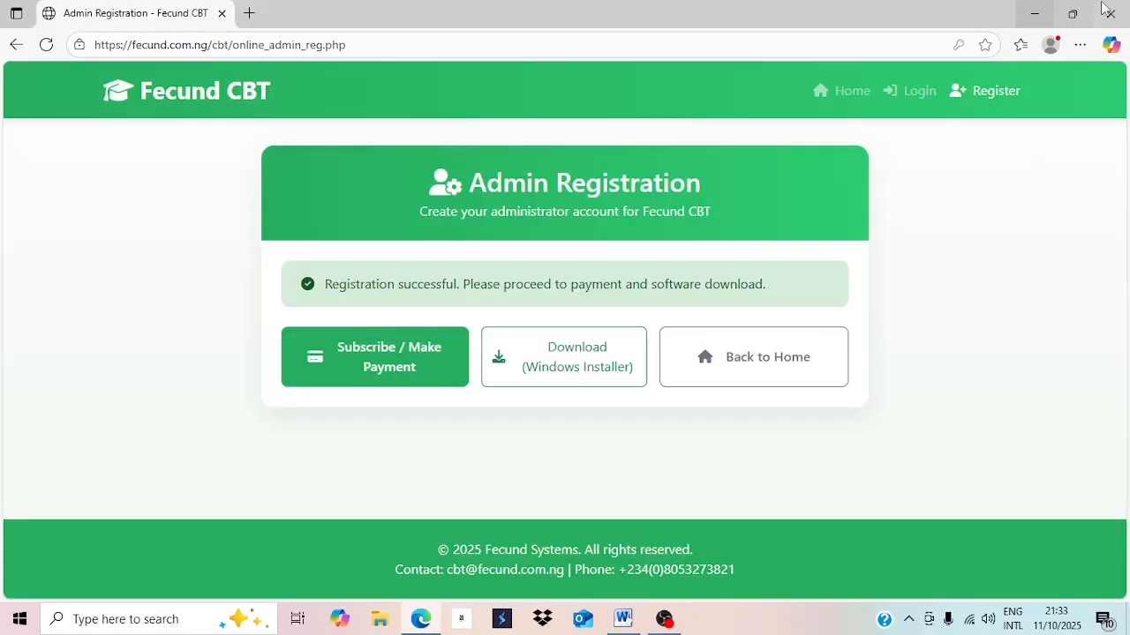
Minimize Edge and the Word guide to reveal the desktop.
left_click(1033, 13)
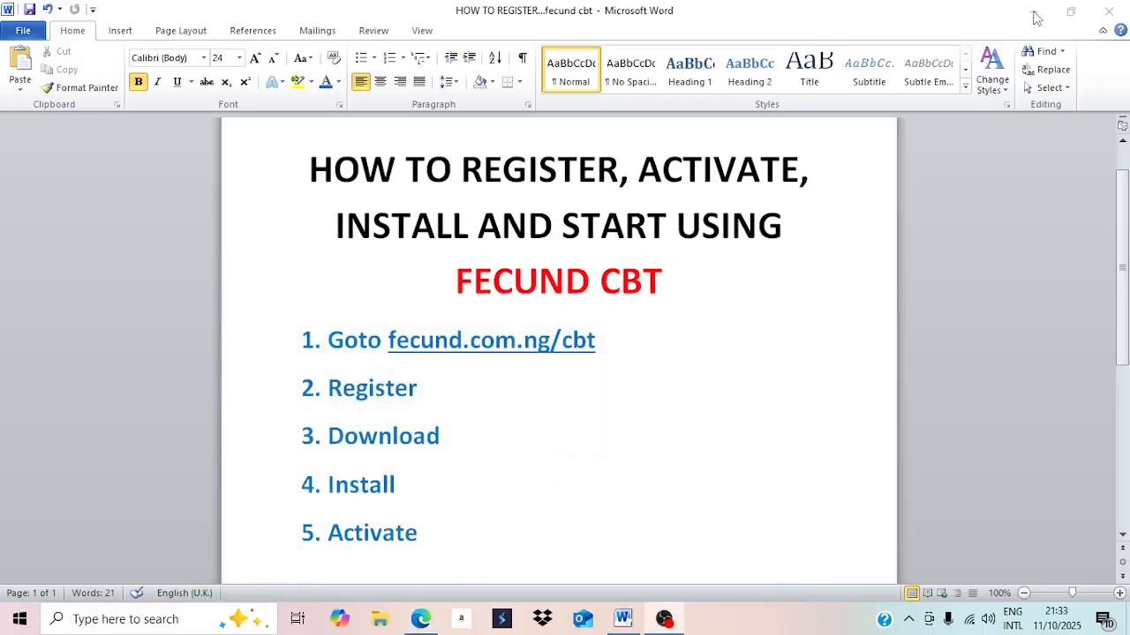
left_click(1032, 11)
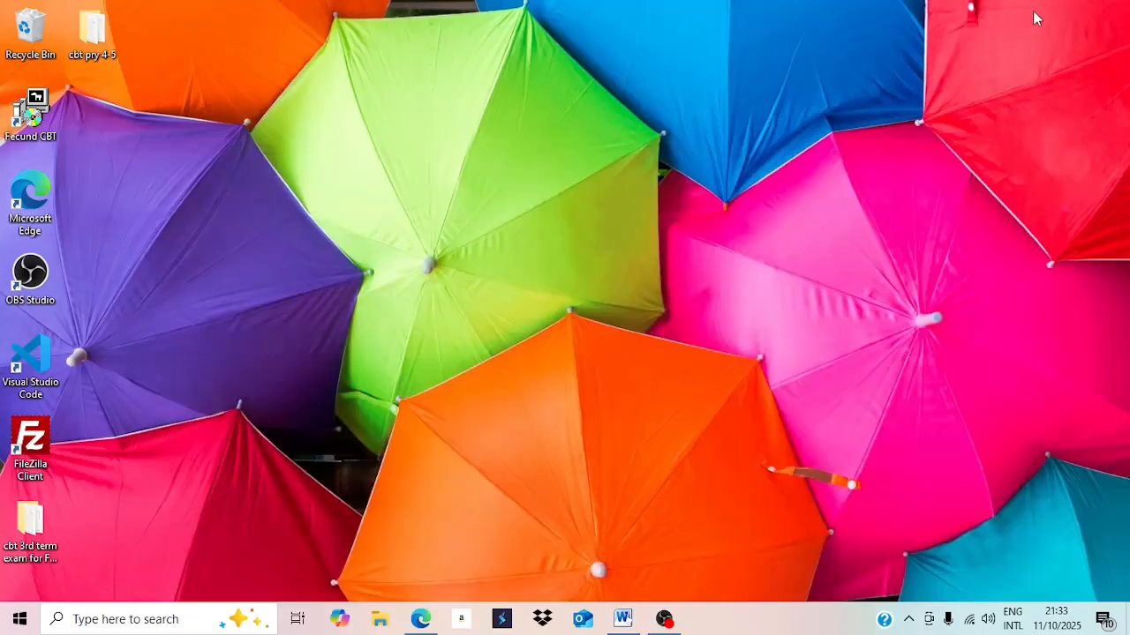
Launch the Fecund CBT desktop shortcut and Connect to start the local web and database servers.
double_click(46, 103)
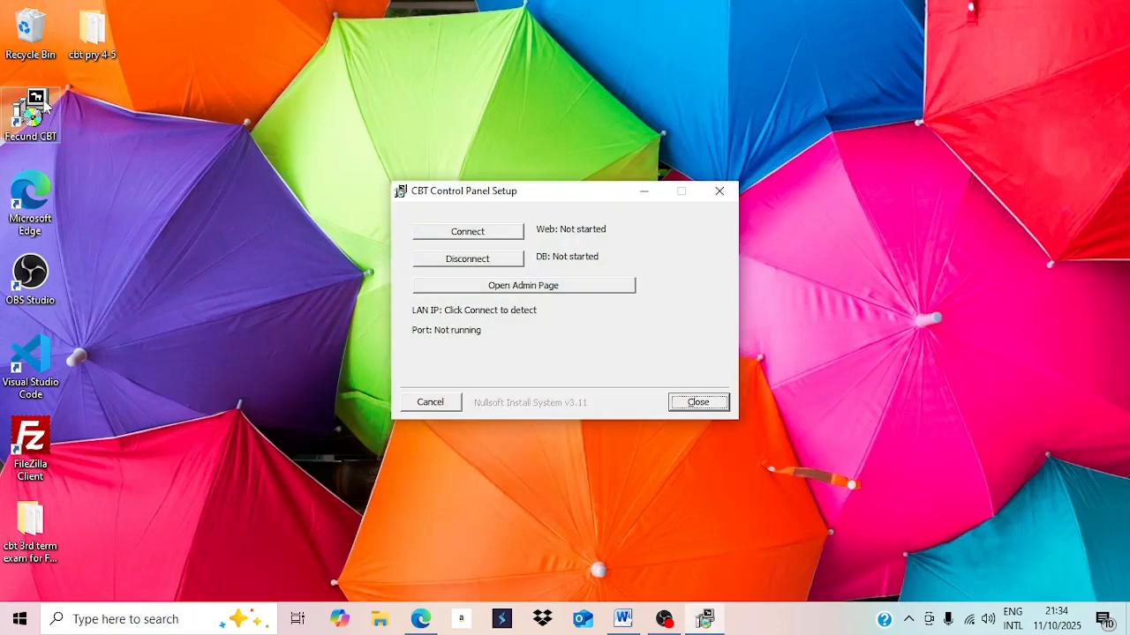
left_click(468, 234)
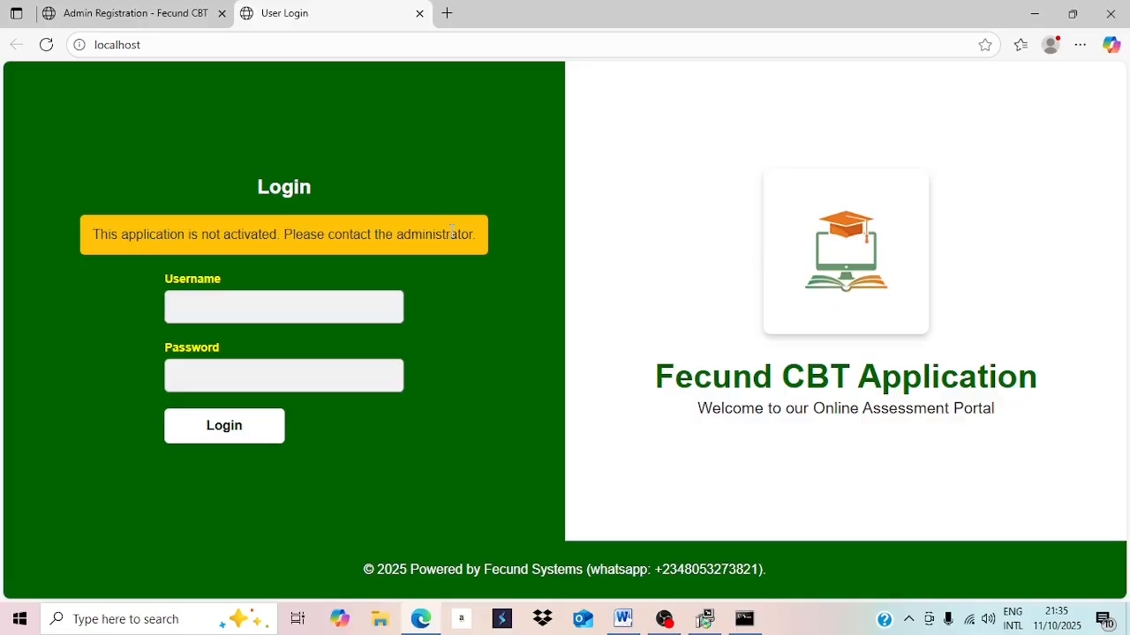
Restore CBT Control Panel Setup and launch the Admin / Subadmin Login page at localhost/login.
left_click(708, 621)
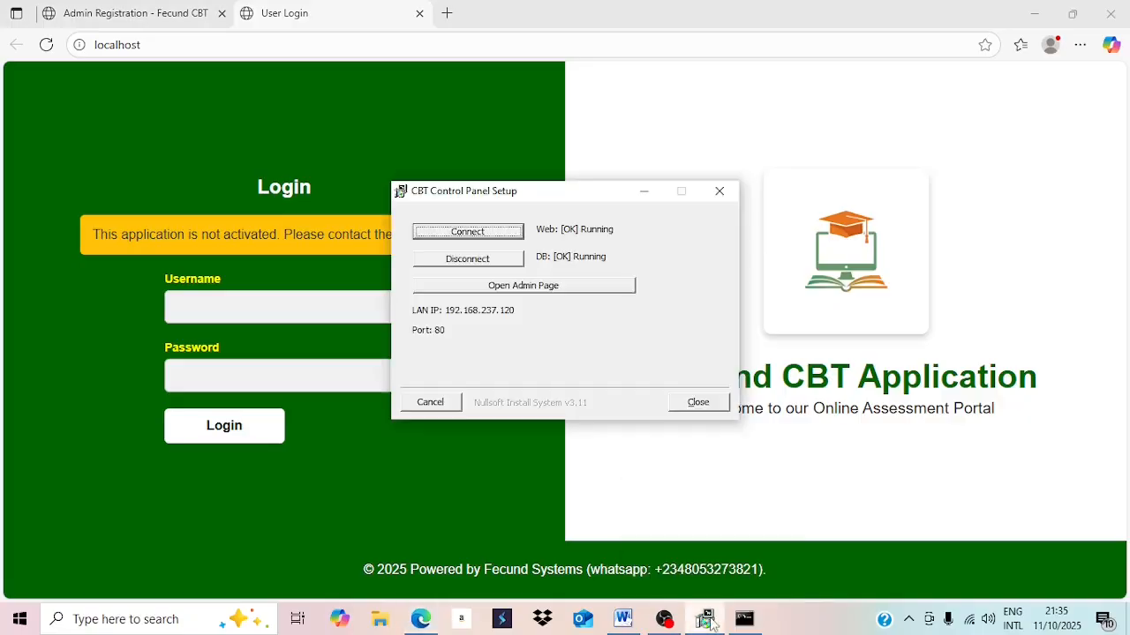
left_click(531, 291)
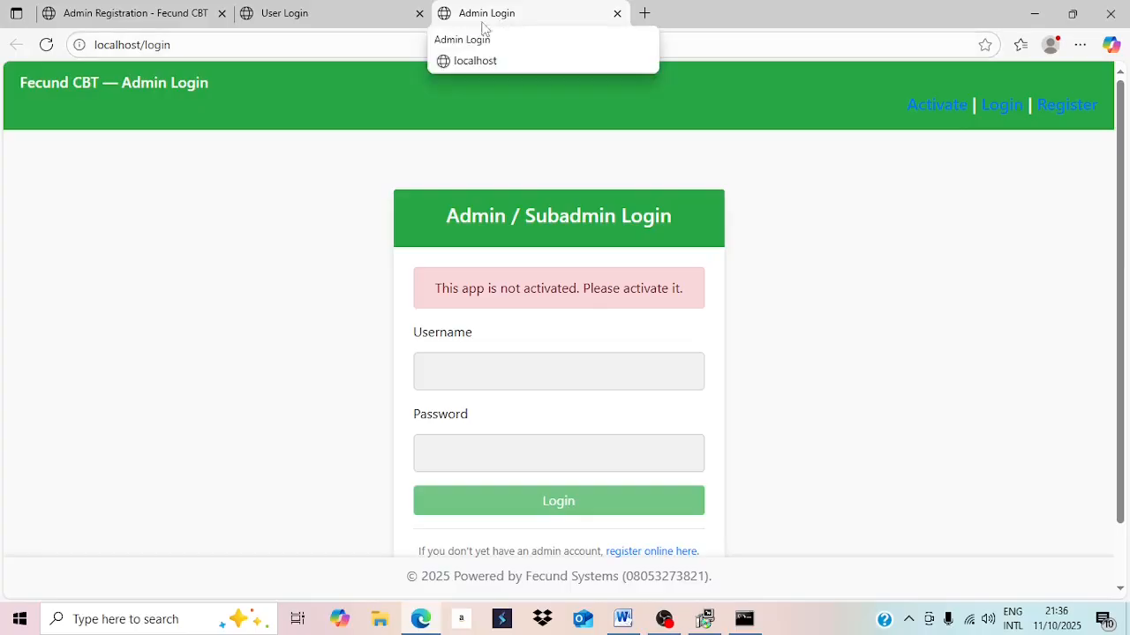
Go to the Activation page at localhost/activate, which reports no license file found.
mouse_move(318, 24)
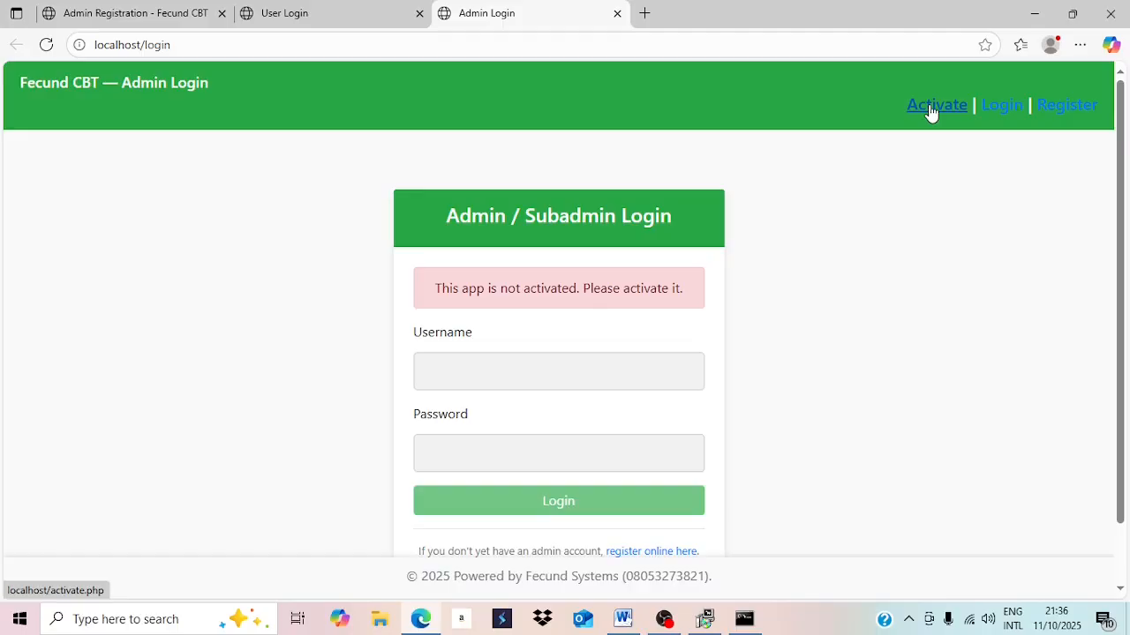
left_click(931, 108)
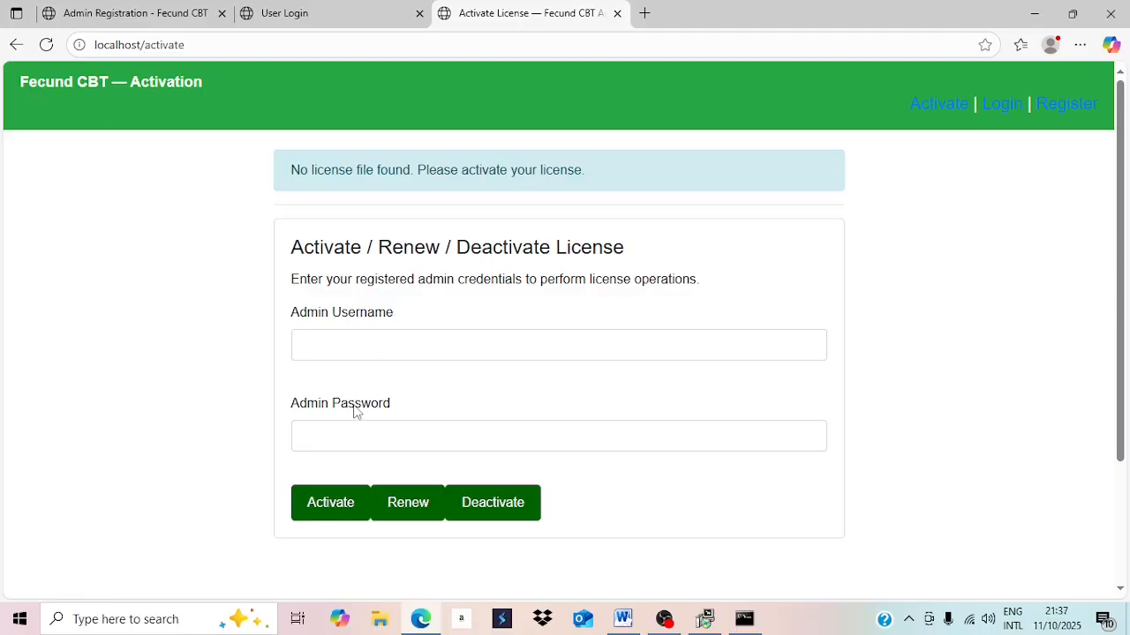
Activate the license with the admin username and password, giving Starter package, 15 concurrent users, expiring 2025-11-10.
left_click(382, 338)
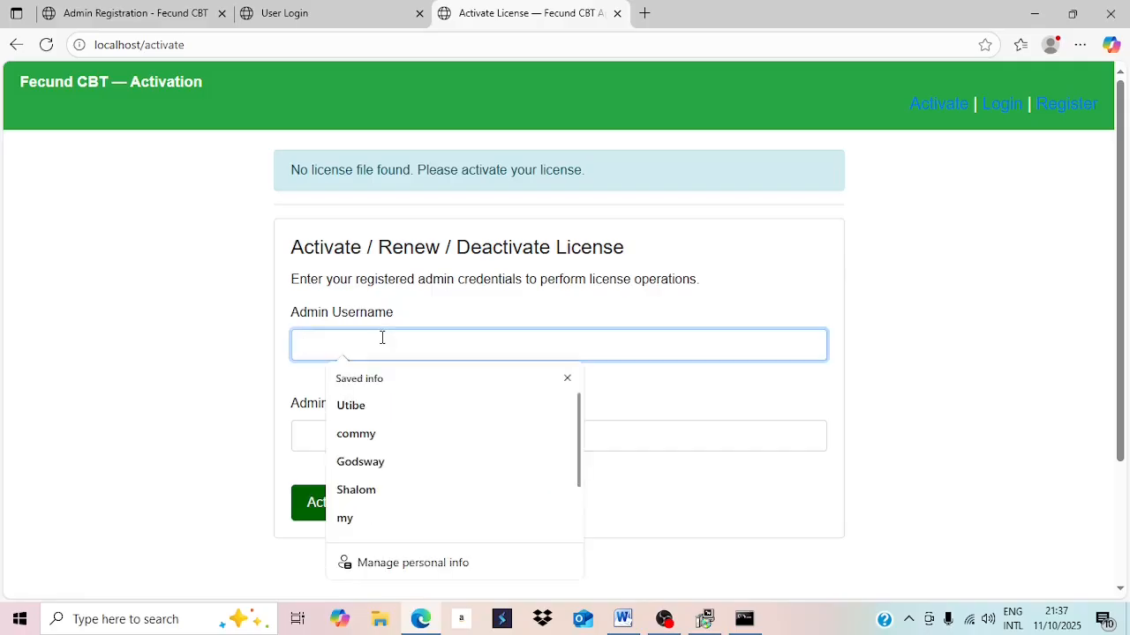
key("Escape")
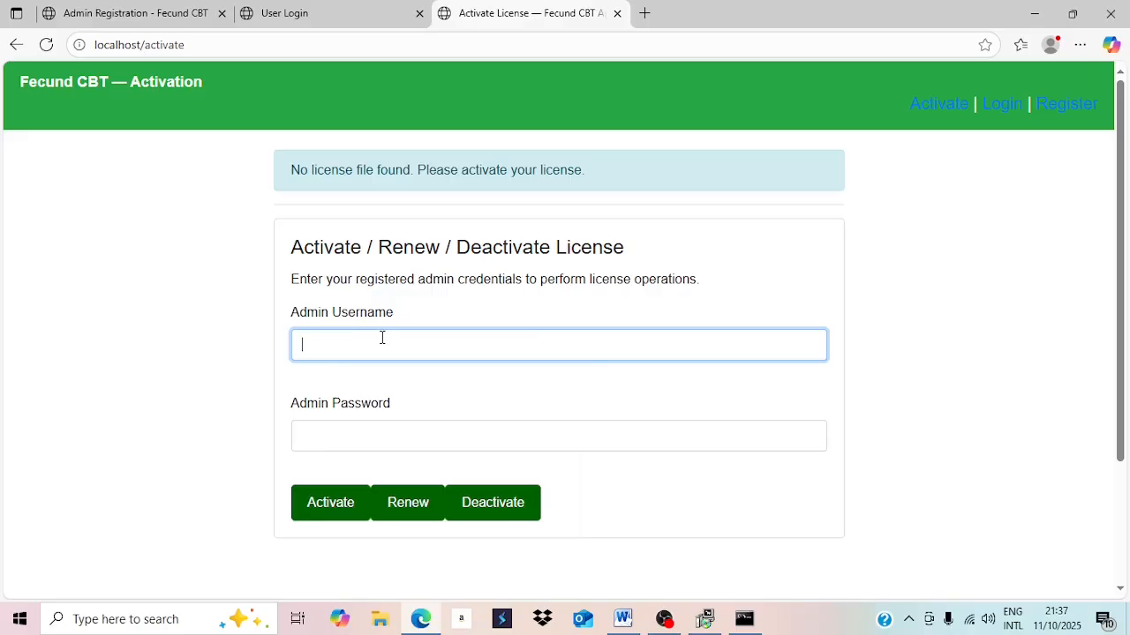
type("godswa")
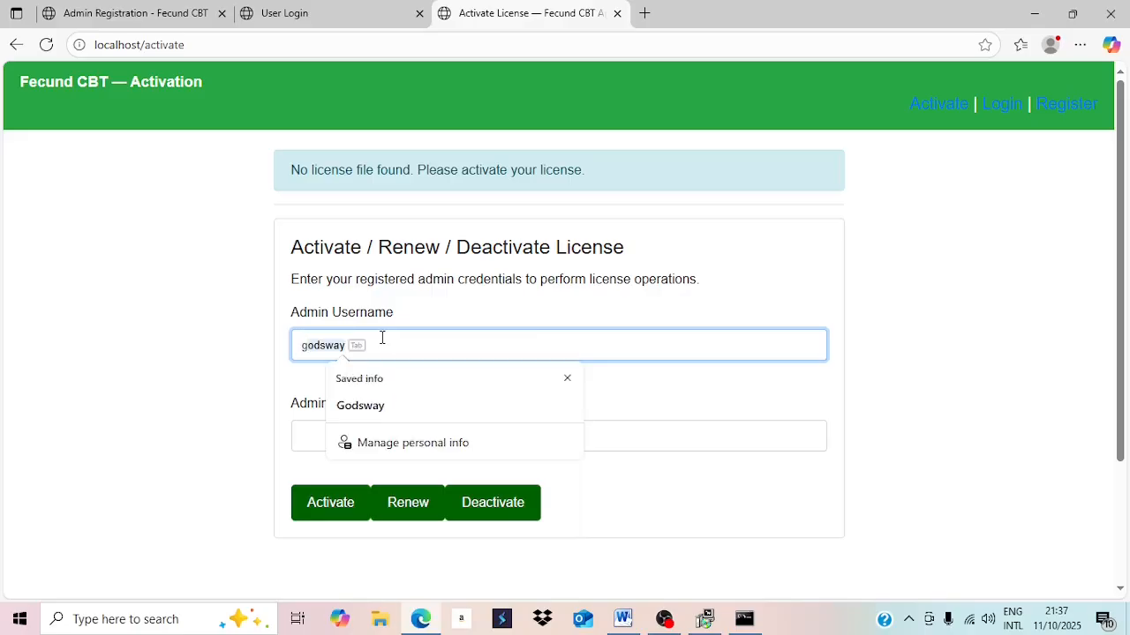
type("y")
left_click(274, 364)
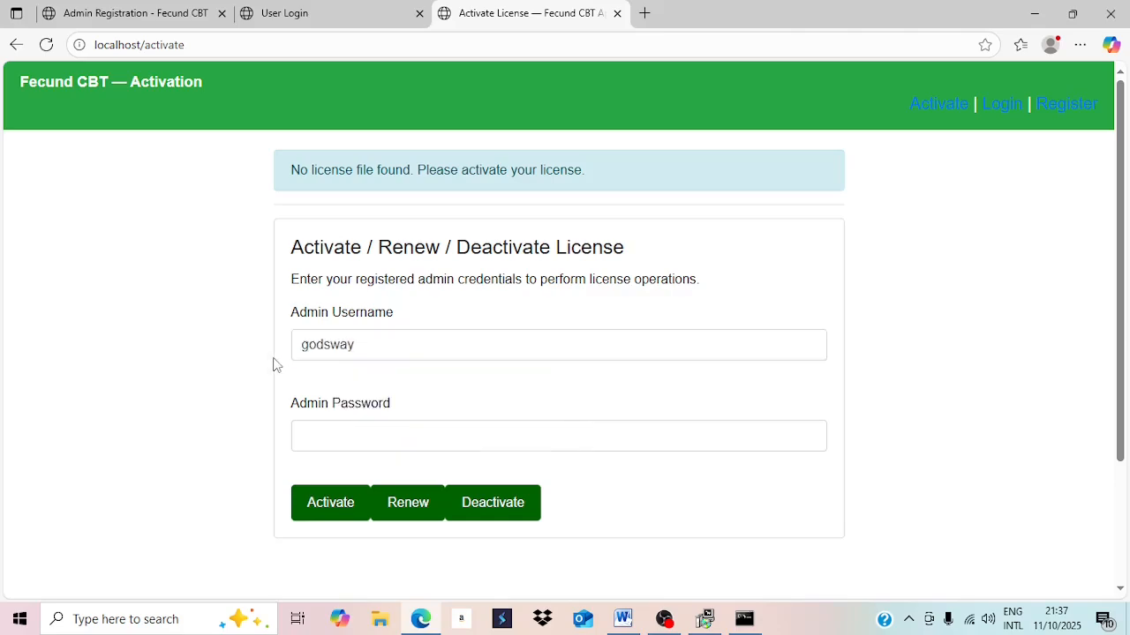
left_click(335, 441)
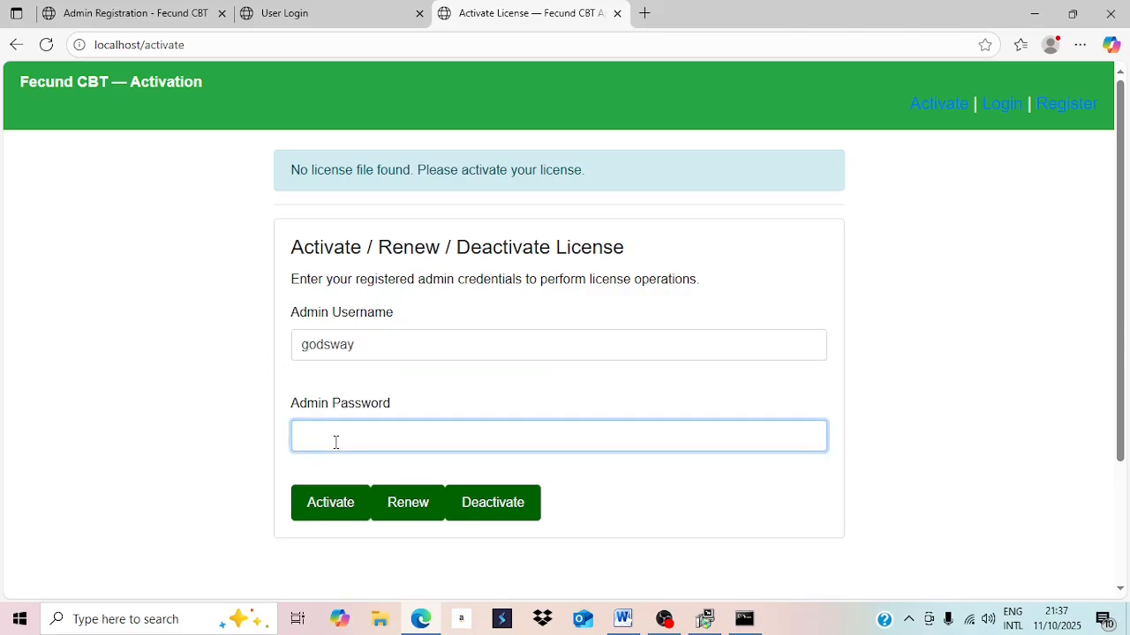
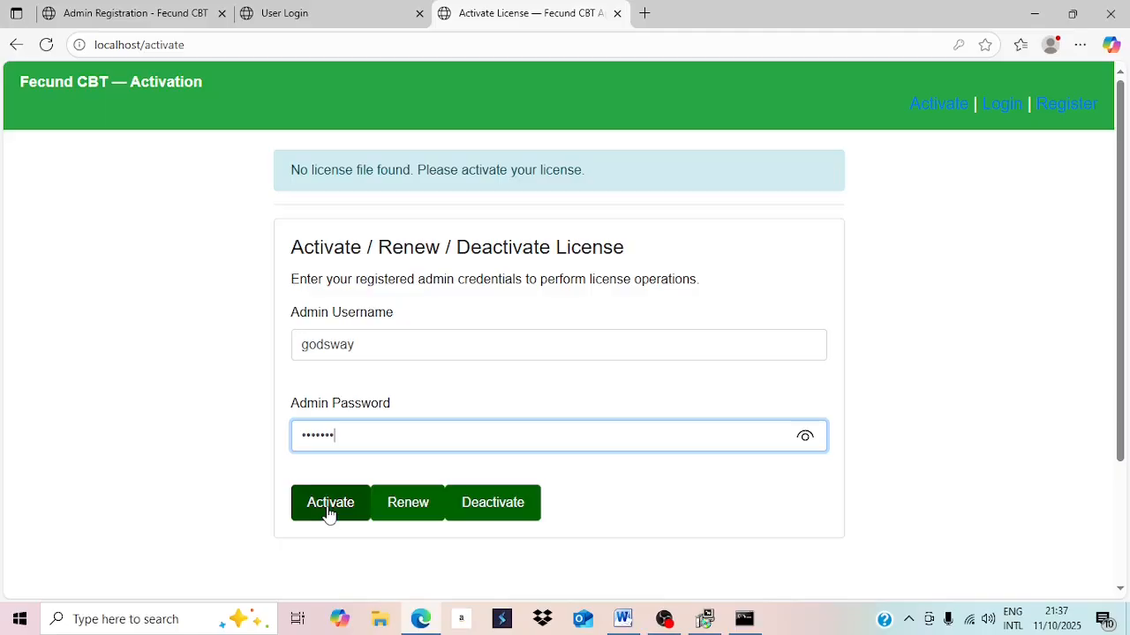
left_click(328, 515)
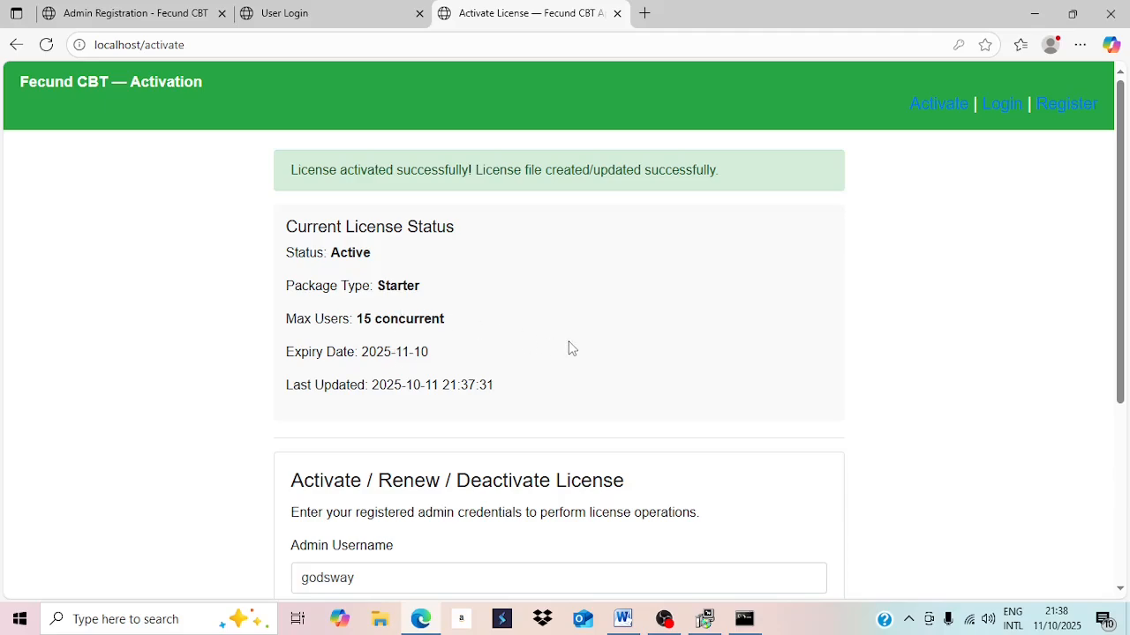
Check the Apache console and control panel showing web and database running on 192.168.237.120, port 80.
scroll(569, 348, "down", 1)
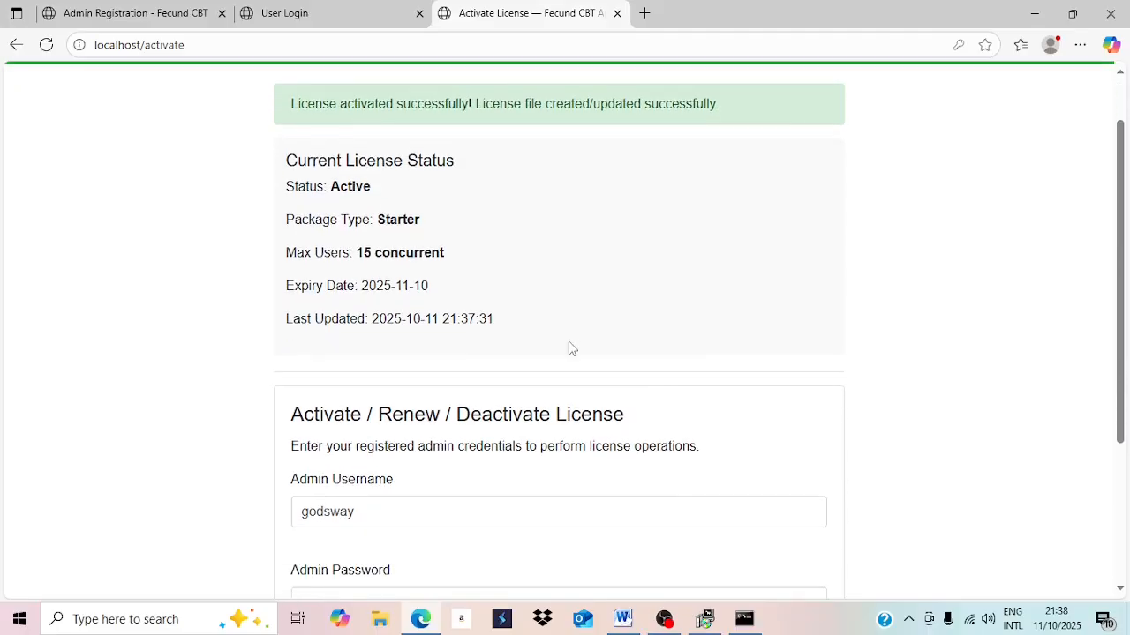
scroll(569, 347, "up", 1)
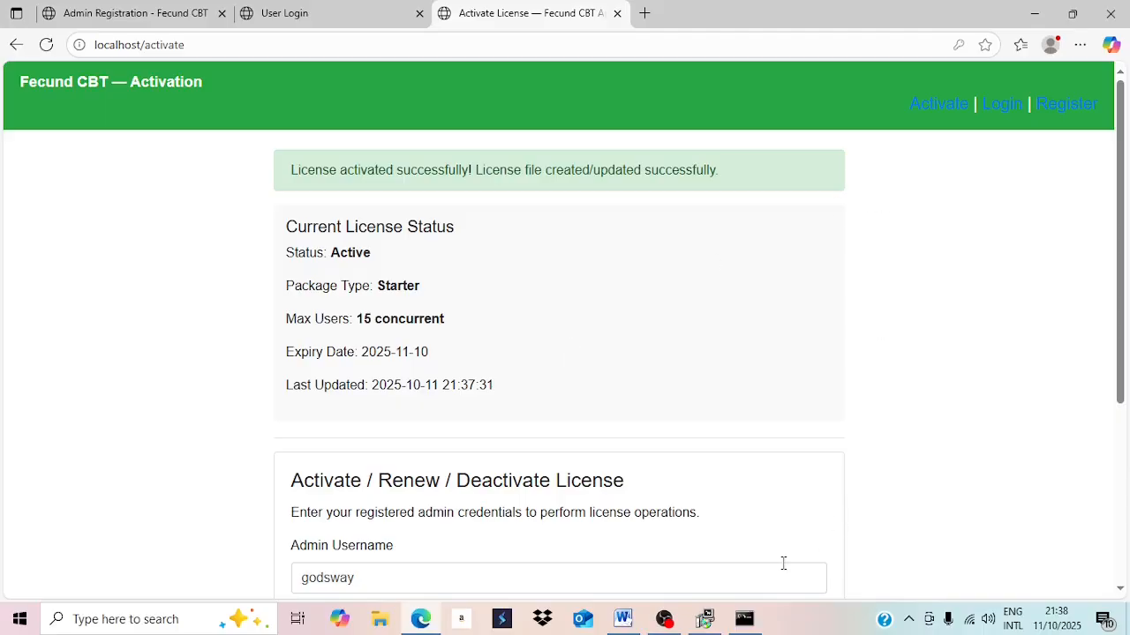
left_click(741, 623)
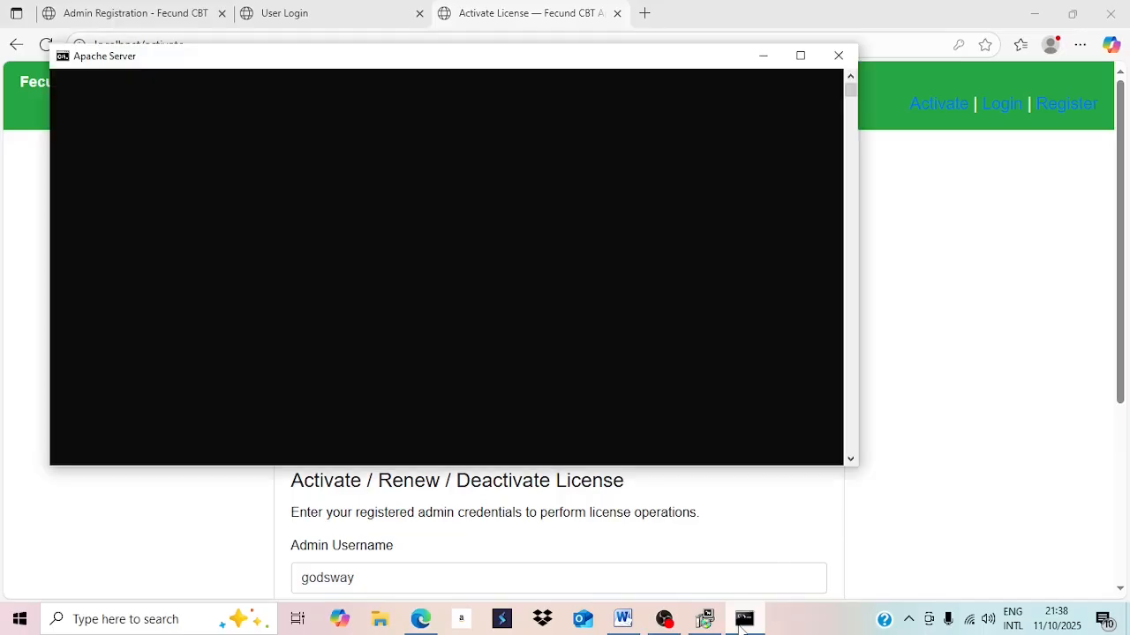
left_click(707, 622)
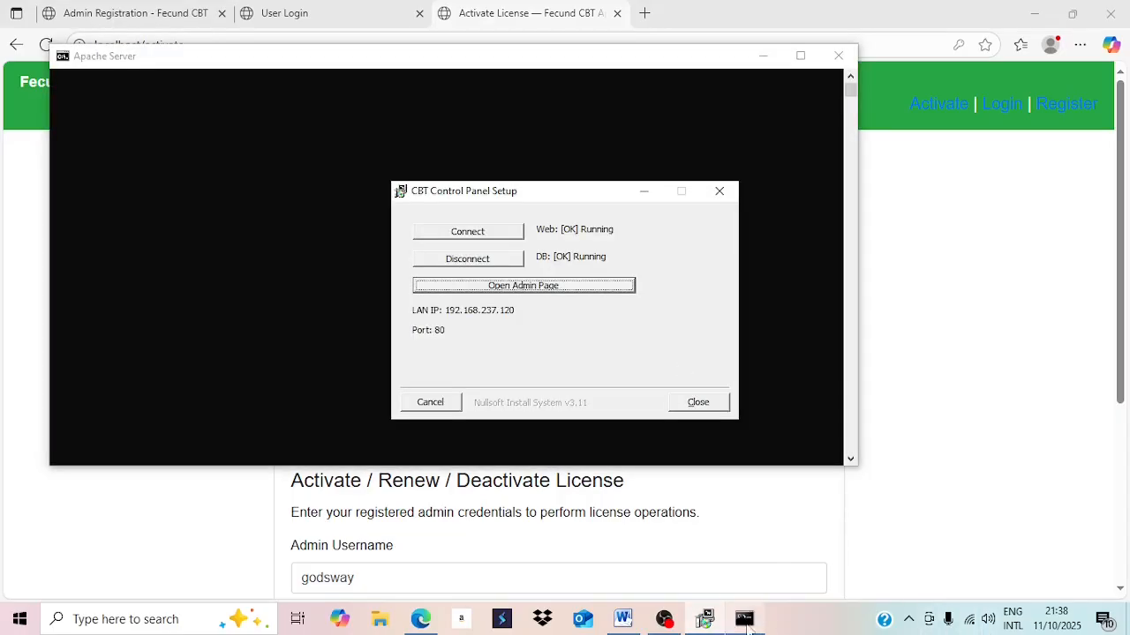
left_click(677, 627)
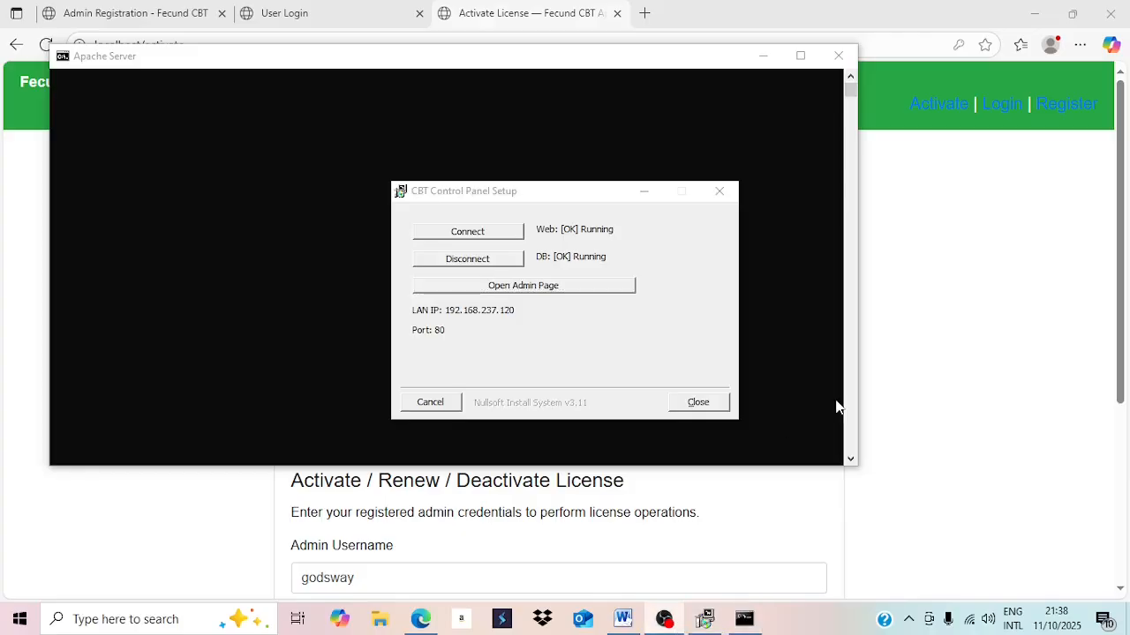